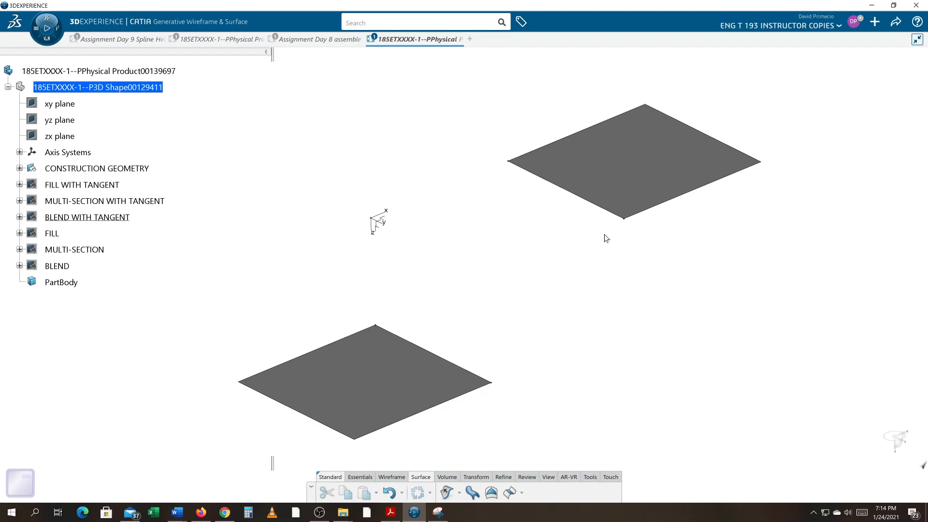
# Show the FILL WITH TANGENT set's fill surface, then undo the visibility change
pyautogui.click(19, 185)
pyautogui.rightClick(66, 189)
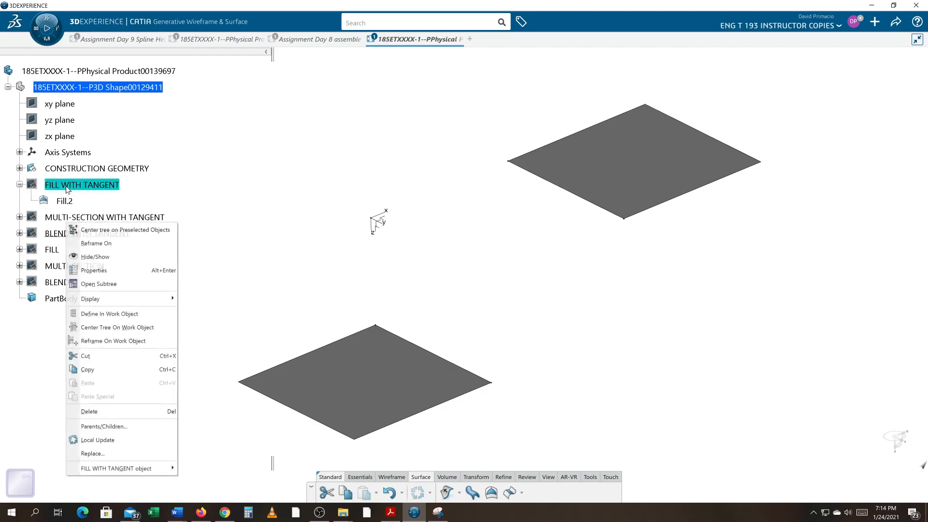
pyautogui.click(114, 256)
pyautogui.moveTo(619, 371); pyautogui.dragTo(594, 371, button='middle')
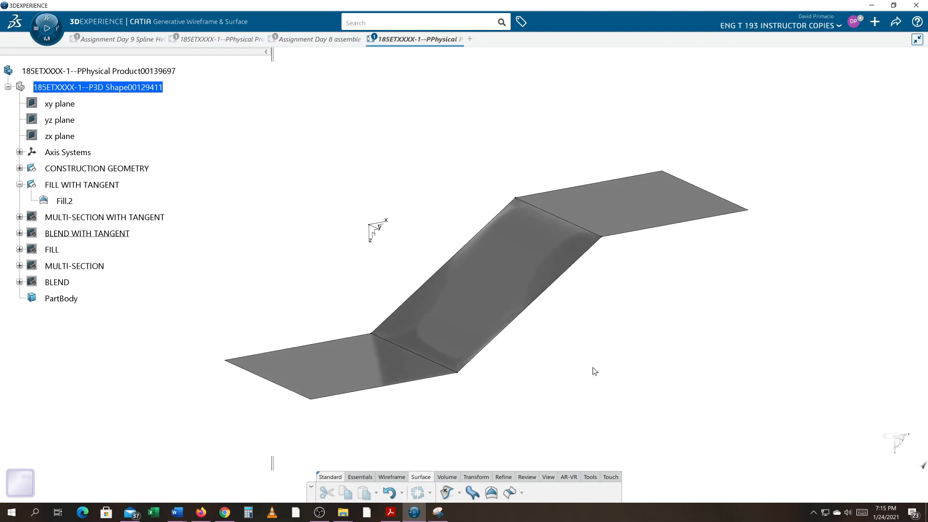
pyautogui.hotkey('ctrl', 'z')
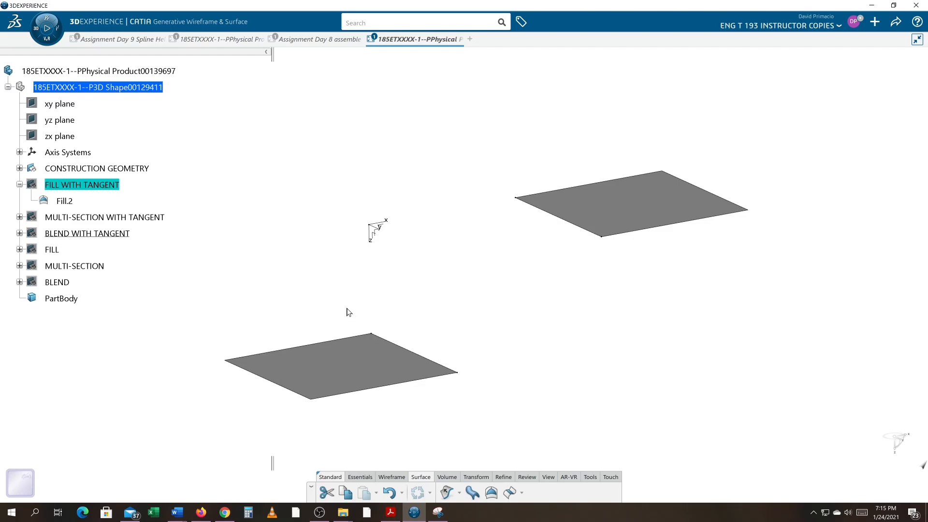
pyautogui.click(19, 185)
pyautogui.moveTo(222, 313); pyautogui.dragTo(234, 346, button='middle')
pyautogui.moveTo(458, 392); pyautogui.dragTo(512, 375, button='middle')
pyautogui.moveTo(555, 350); pyautogui.dragTo(509, 388, button='middle')
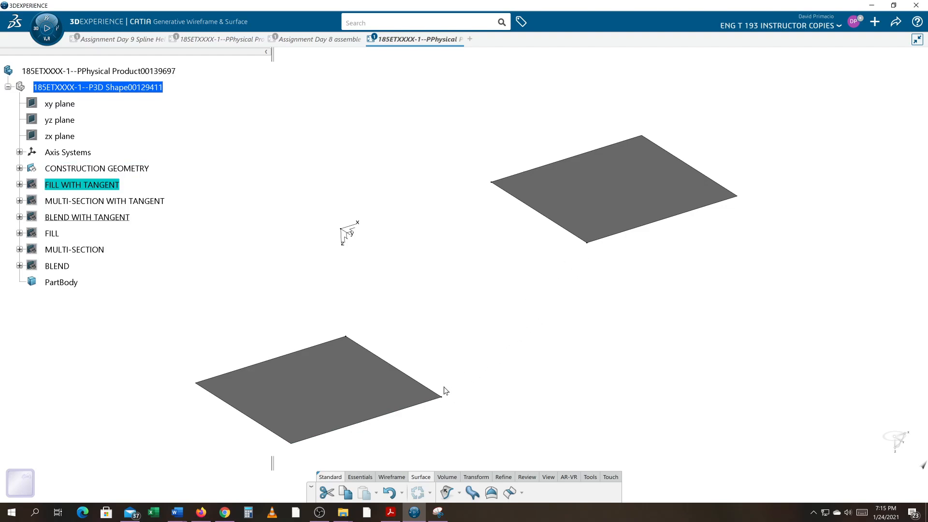
# Insert a geometrical set directly under the part, then undo the insertion
pyautogui.rightClick(130, 90)
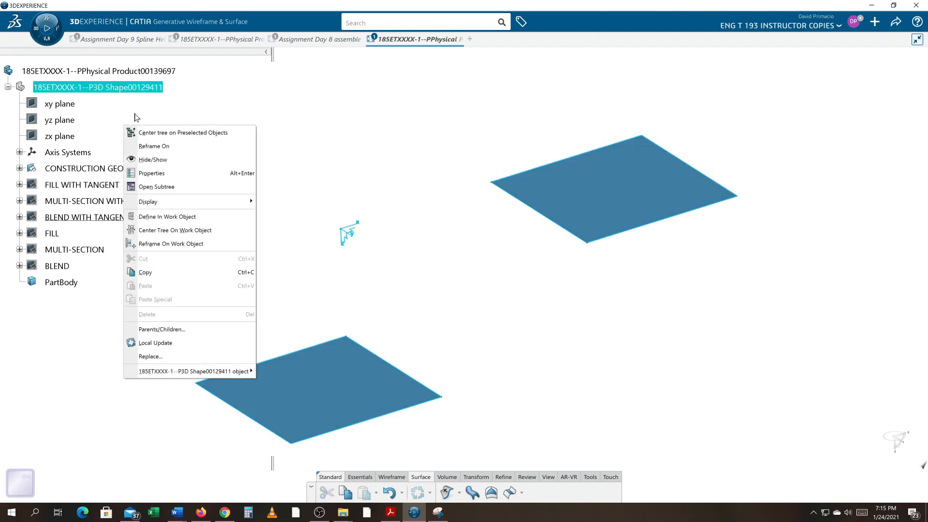
pyautogui.click(128, 91)
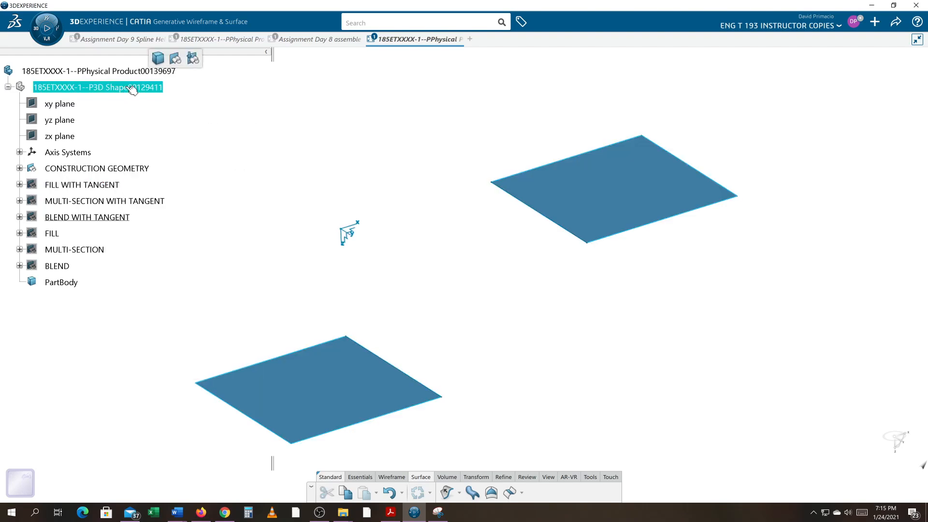
pyautogui.click(174, 59)
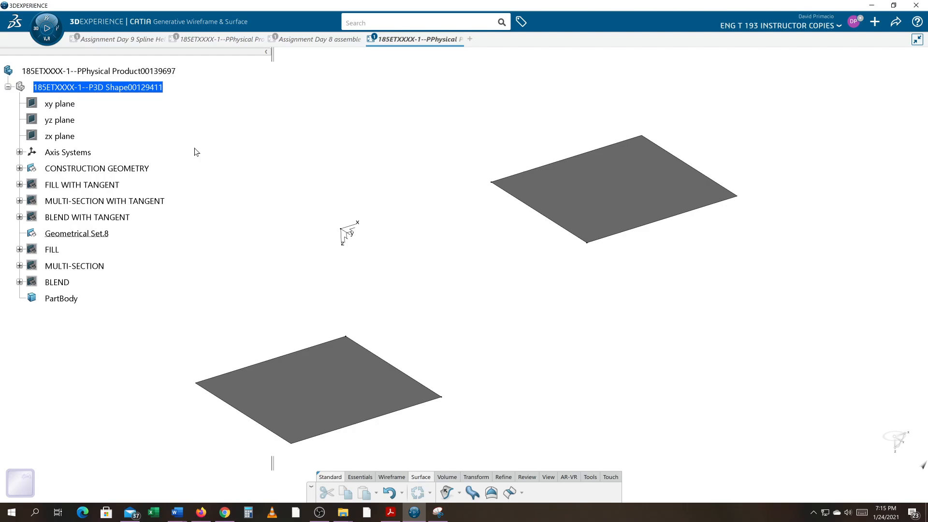
pyautogui.hotkey('ctrl', 'z')
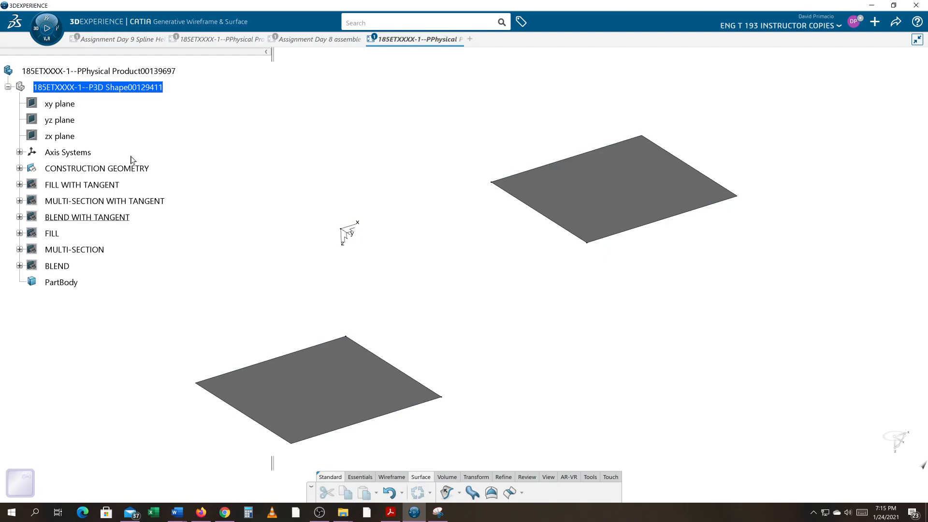
# Define CONSTRUCTION GEOMETRY as the work object and insert a new geometrical set after it
pyautogui.click(93, 87)
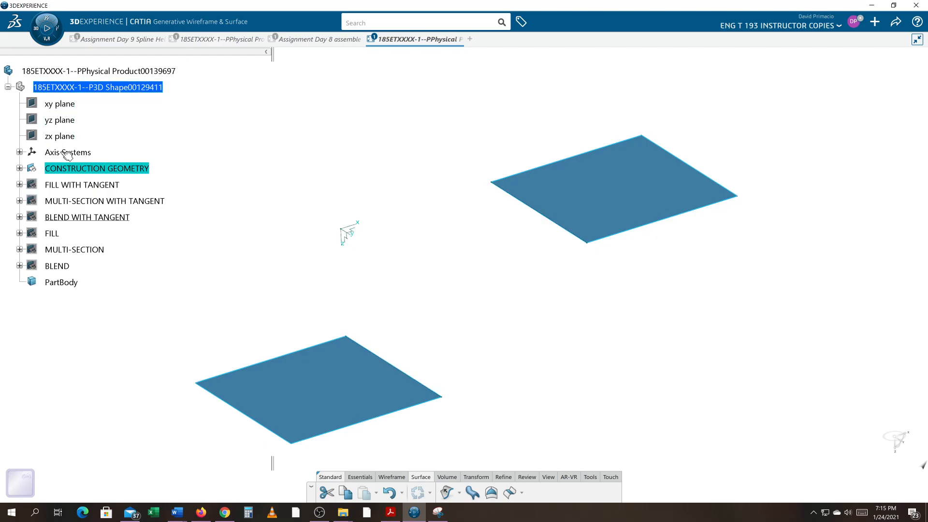
pyautogui.rightClick(76, 87)
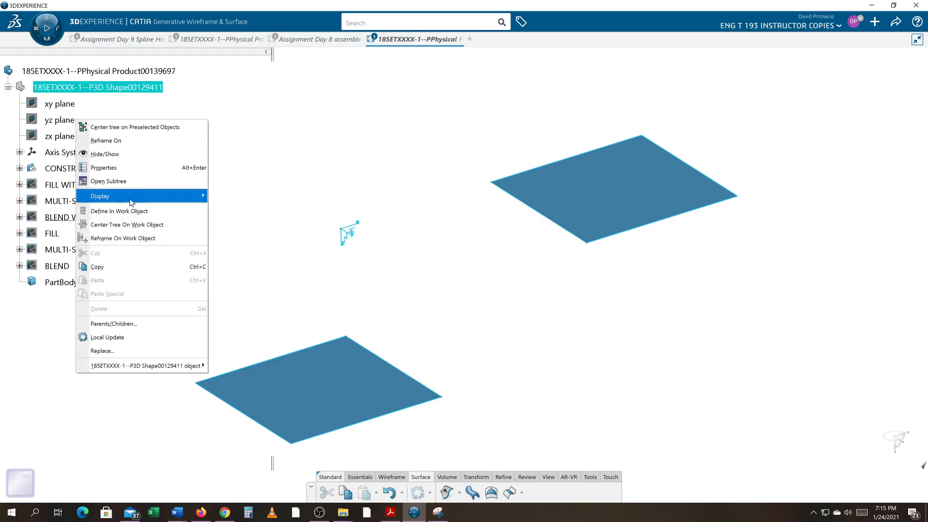
pyautogui.click(119, 211)
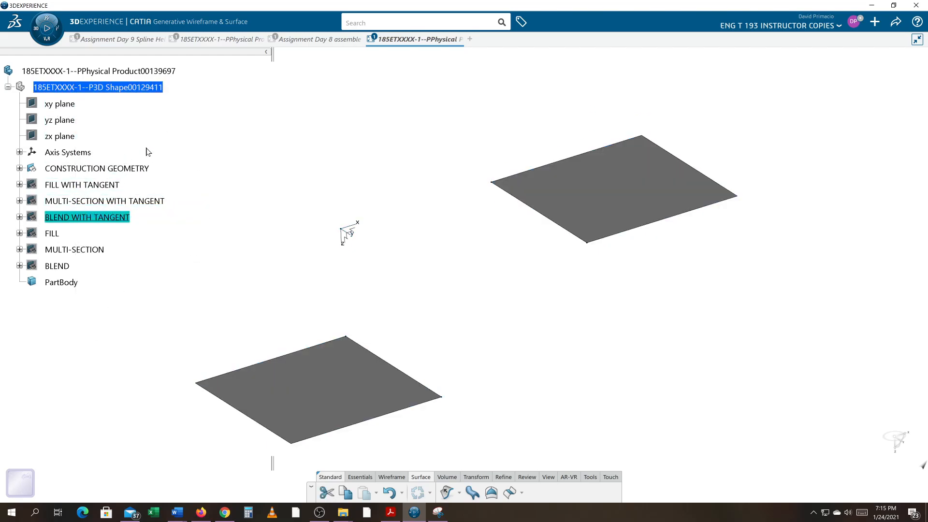
pyautogui.rightClick(90, 170)
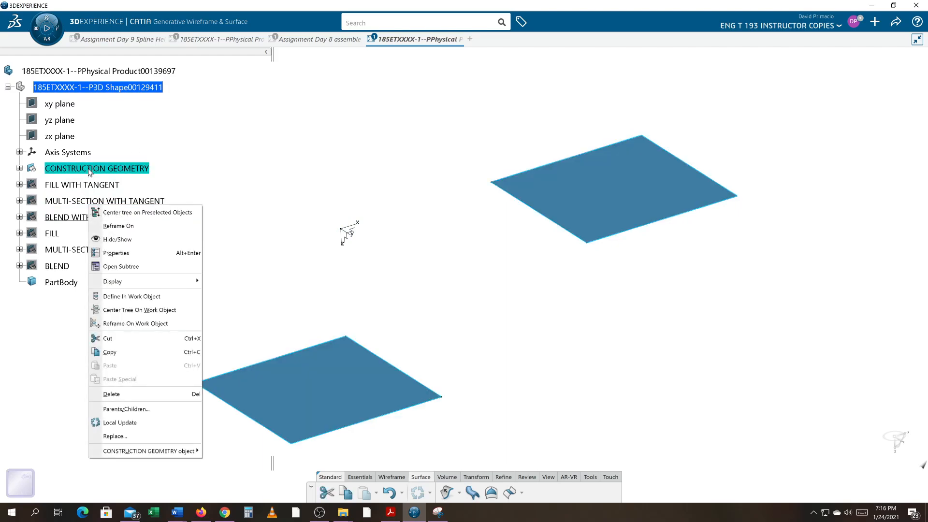
pyautogui.click(130, 297)
pyautogui.click(146, 88)
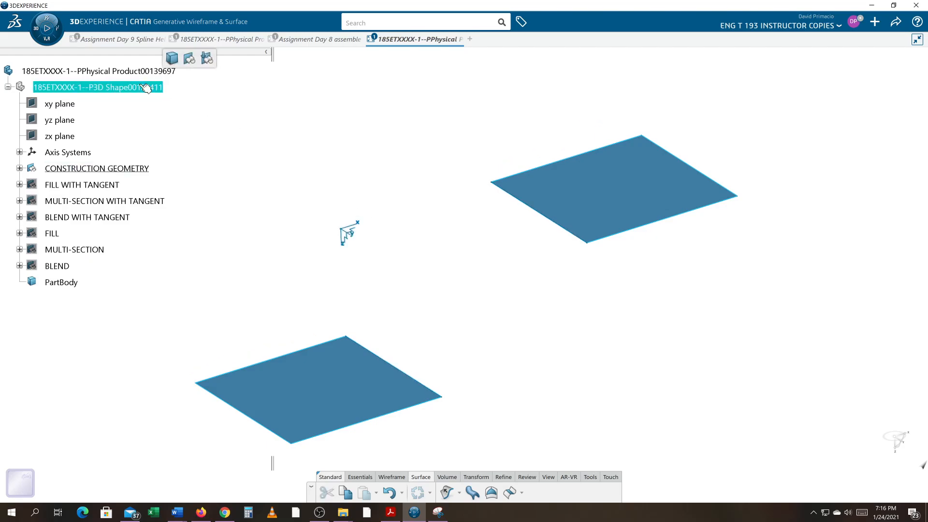
pyautogui.click(187, 60)
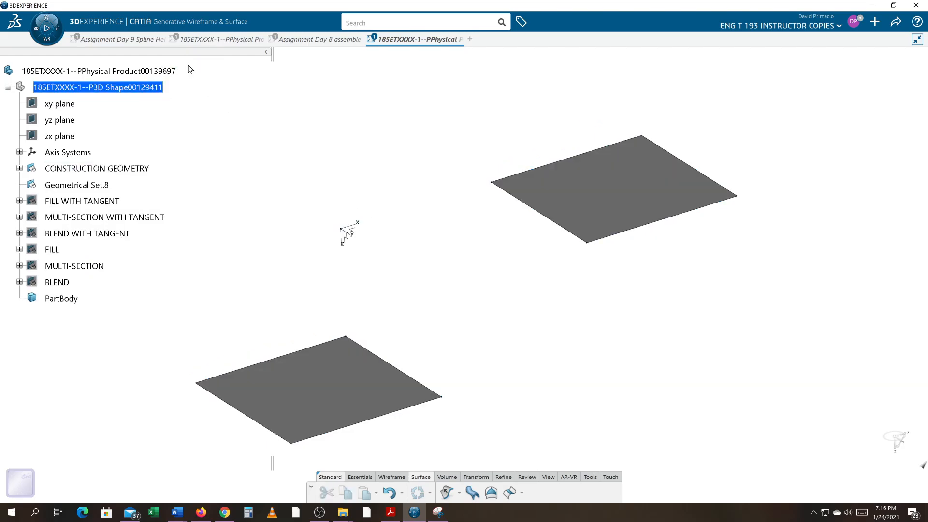
# Rename the new geometrical set to FILL WITH TANGENT BOUNDRIES in its properties
pyautogui.click(112, 188)
pyautogui.rightClick(107, 224)
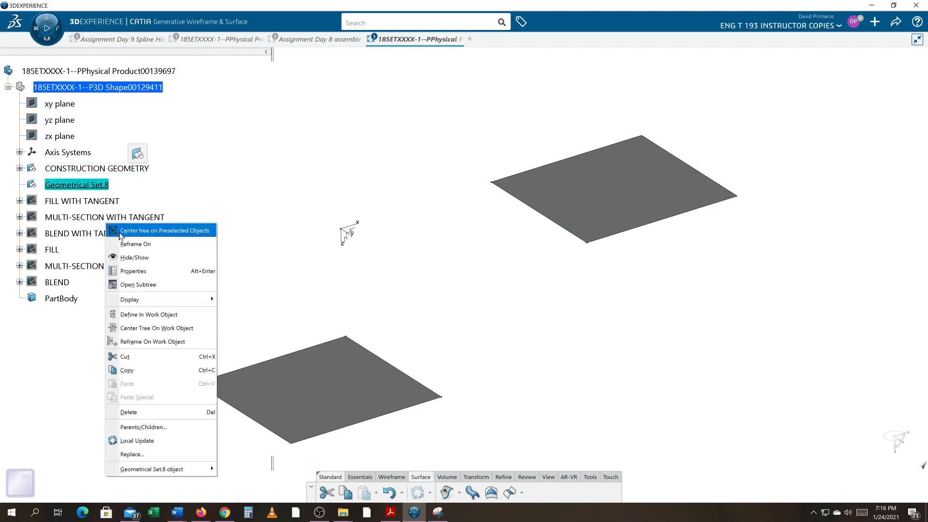
pyautogui.click(146, 270)
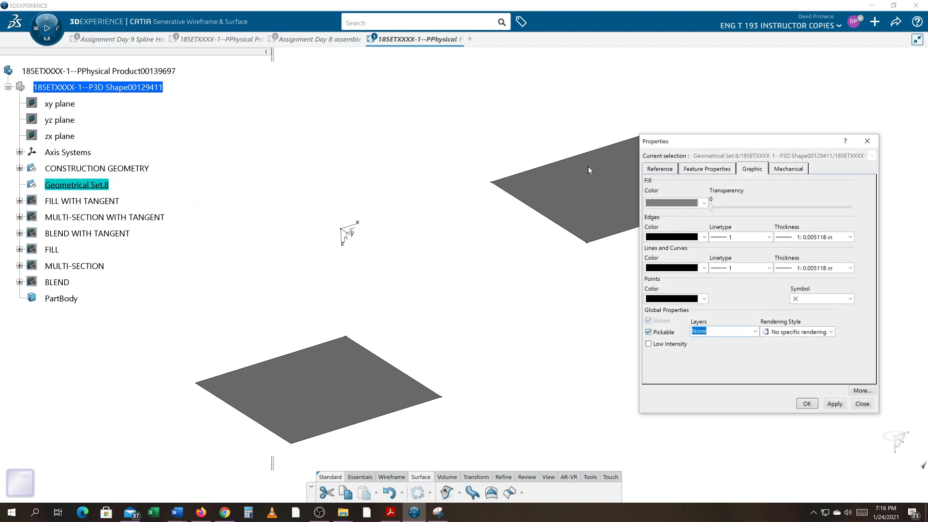
pyautogui.click(706, 168)
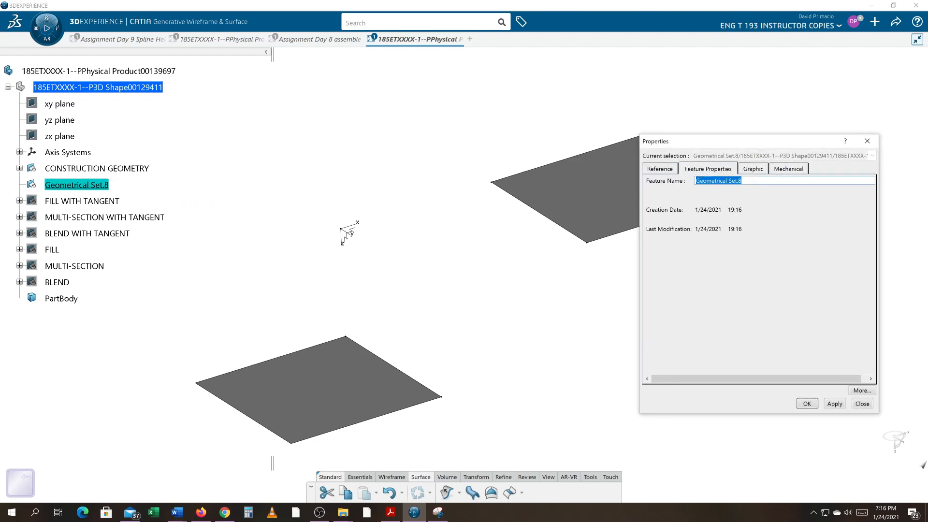
pyautogui.write('FILL WITH TANGENT BOUNDRIES')
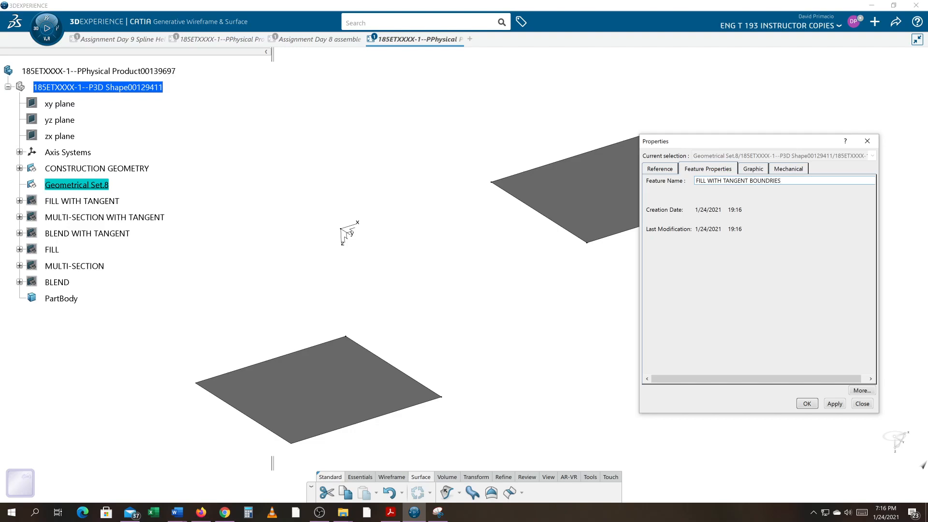
pyautogui.press('Return')
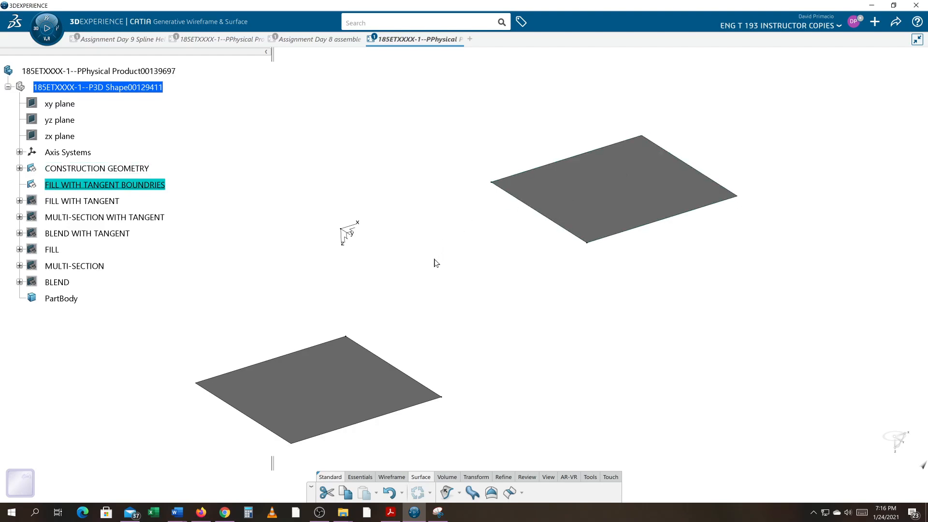
# Start a Connect Curve using the lower surface's corner vertex as the first point and its front edge as the first curve
pyautogui.click(435, 263)
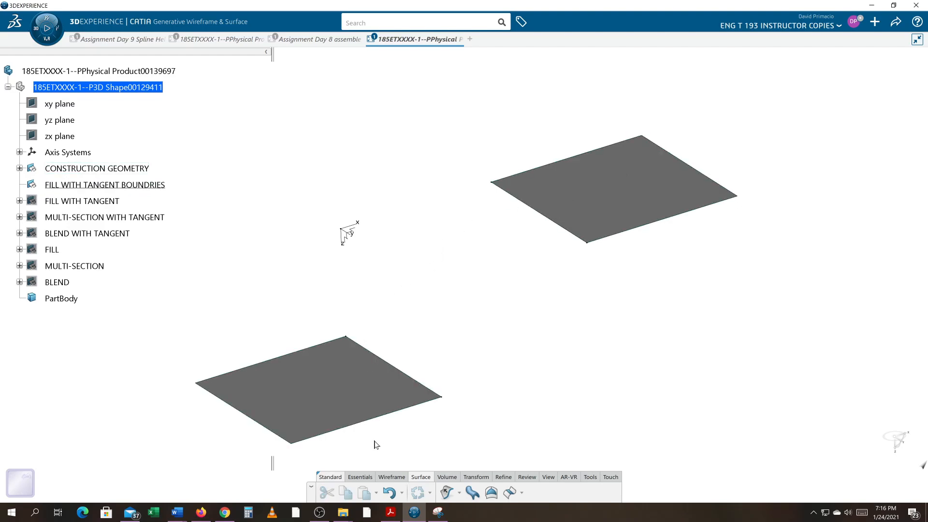
pyautogui.click(391, 477)
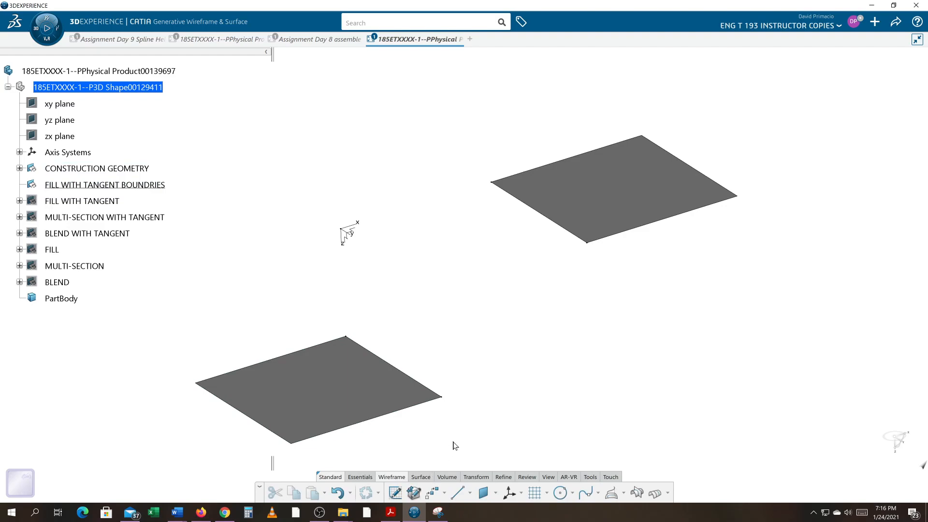
pyautogui.moveTo(455, 433); pyautogui.dragTo(470, 398, button='middle')
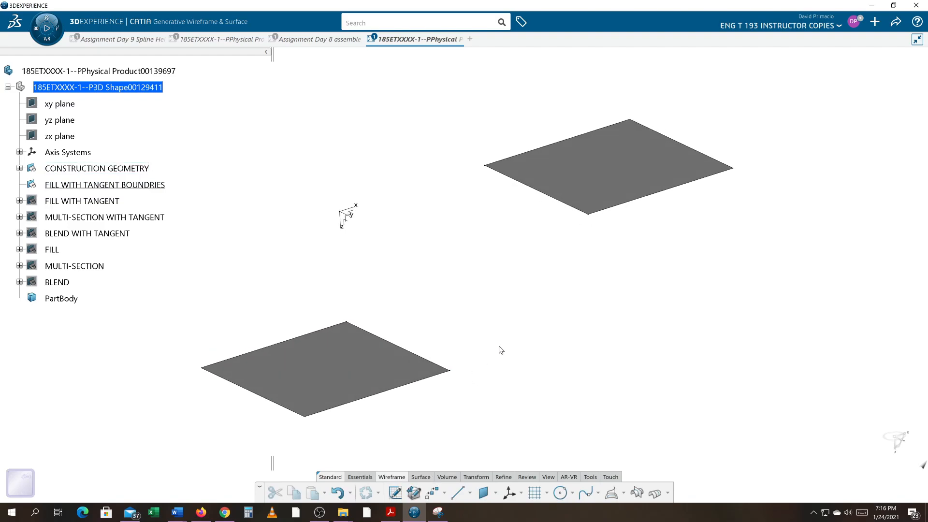
pyautogui.moveTo(594, 218)
pyautogui.click(573, 495)
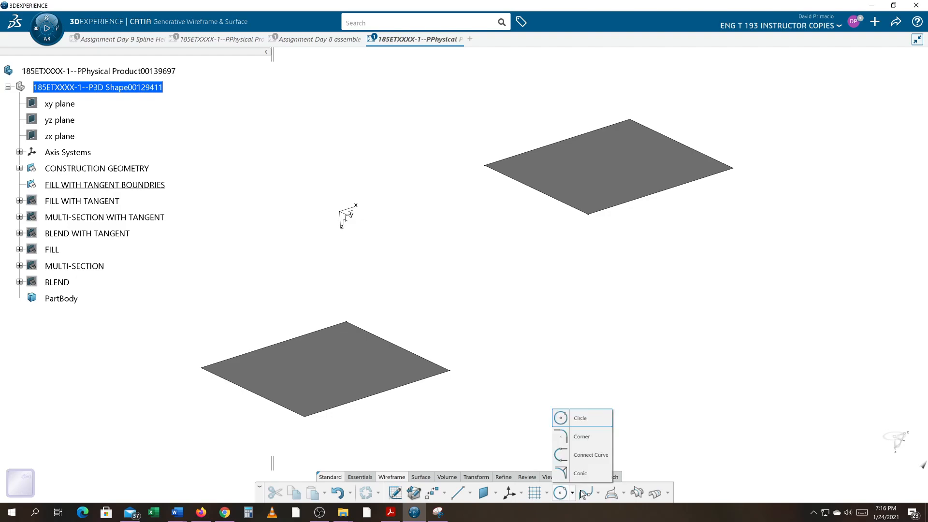
pyautogui.click(591, 458)
pyautogui.moveTo(521, 429); pyautogui.dragTo(416, 423, button='middle')
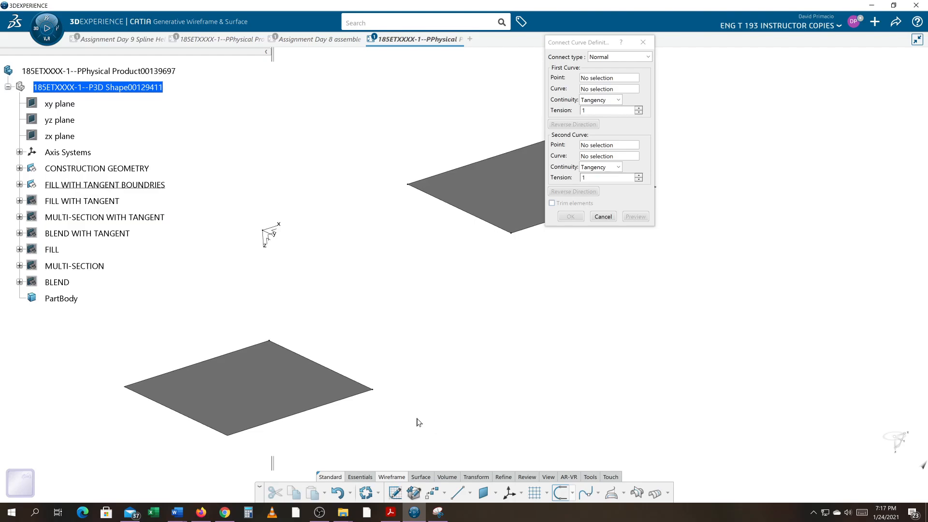
pyautogui.click(376, 392)
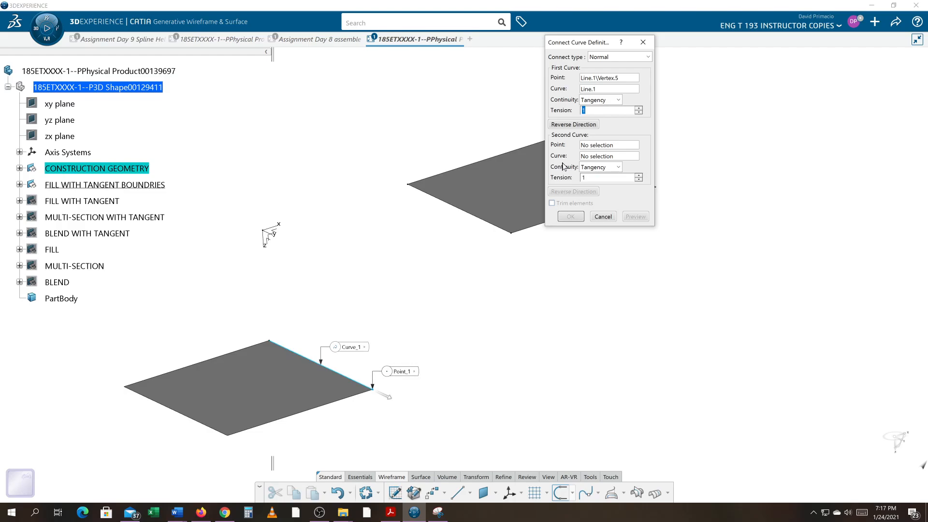
pyautogui.click(597, 92)
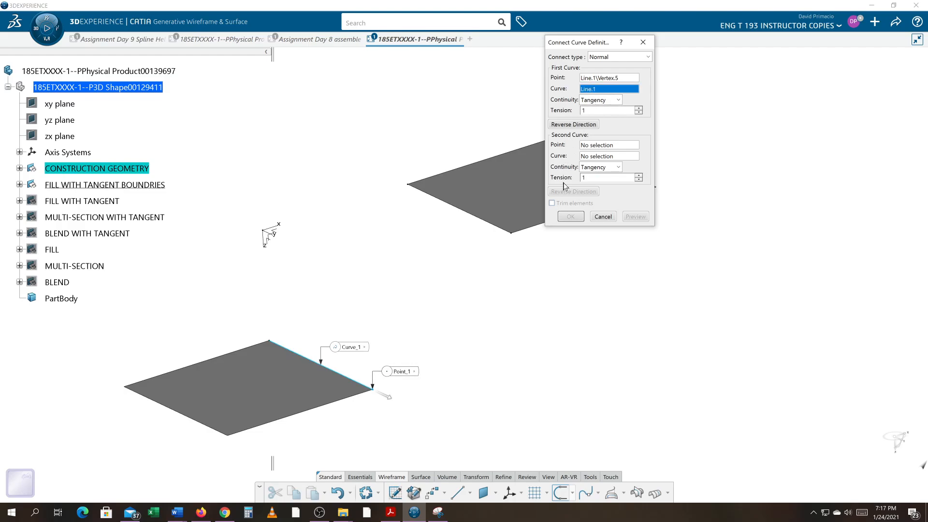
pyautogui.click(353, 398)
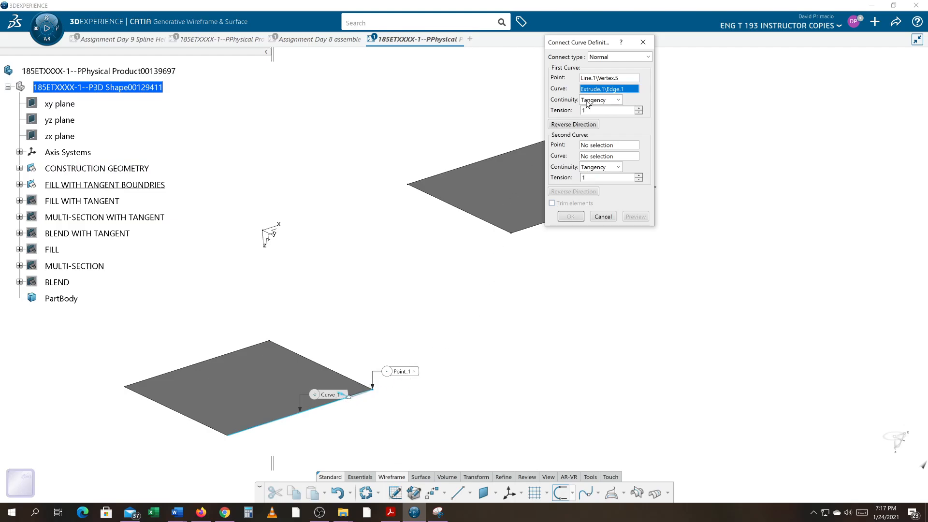
# Set the connect curve's second curve to the upper surface's front edge with its point at that edge's corner vertex
pyautogui.moveTo(501, 320); pyautogui.dragTo(463, 301, button='middle')
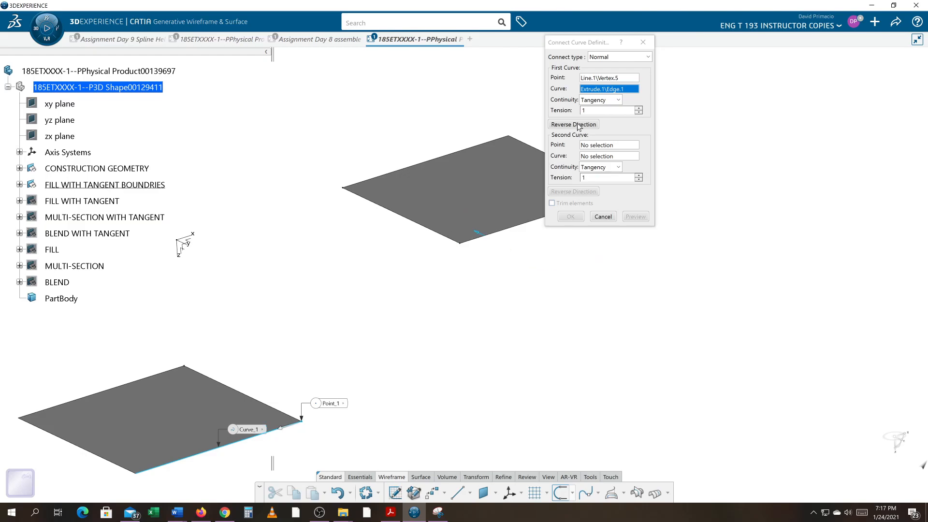
pyautogui.click(594, 146)
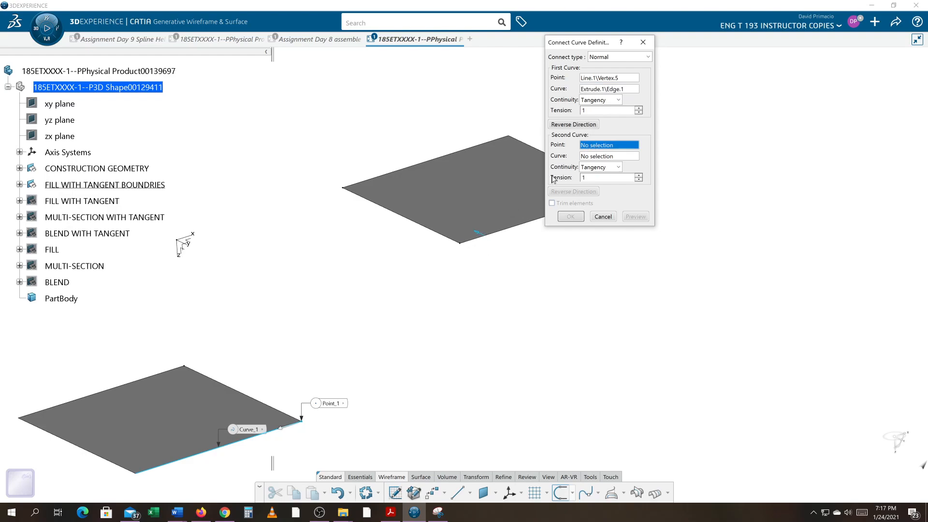
pyautogui.click(597, 158)
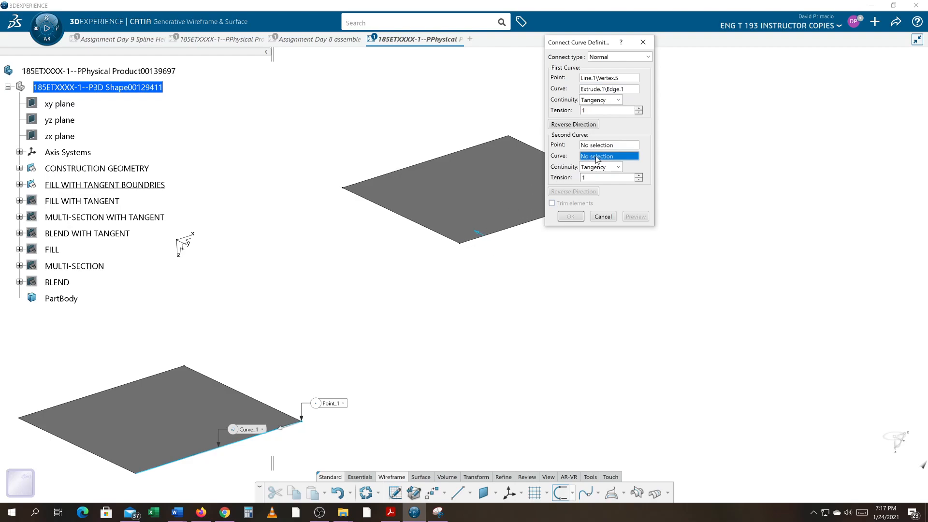
pyautogui.click(480, 242)
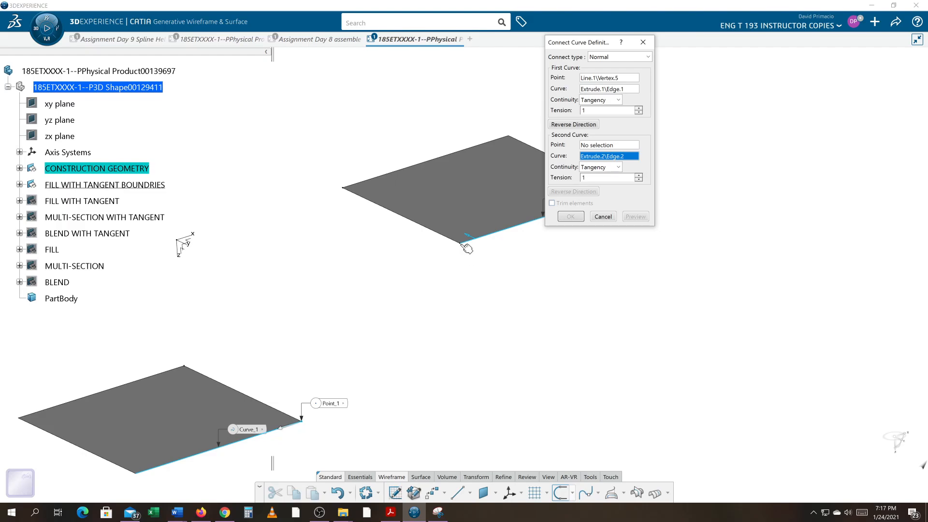
pyautogui.click(594, 146)
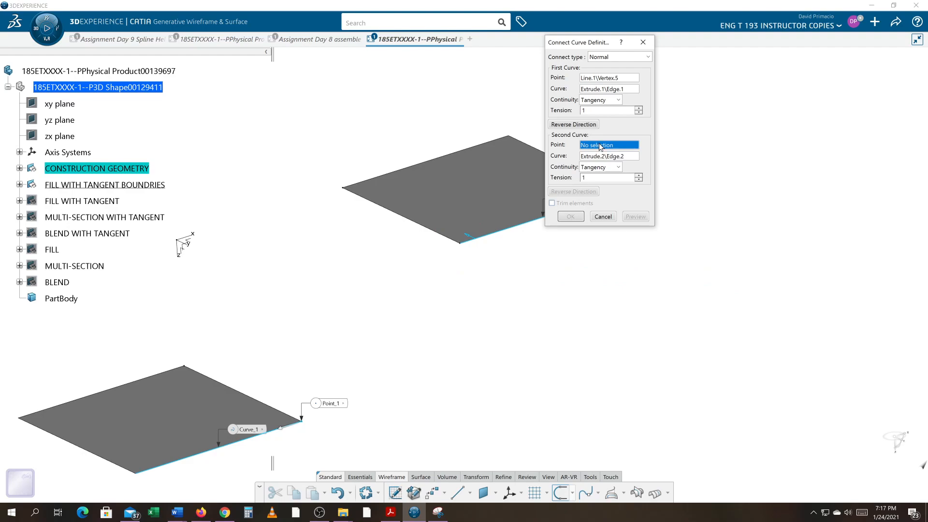
pyautogui.click(460, 243)
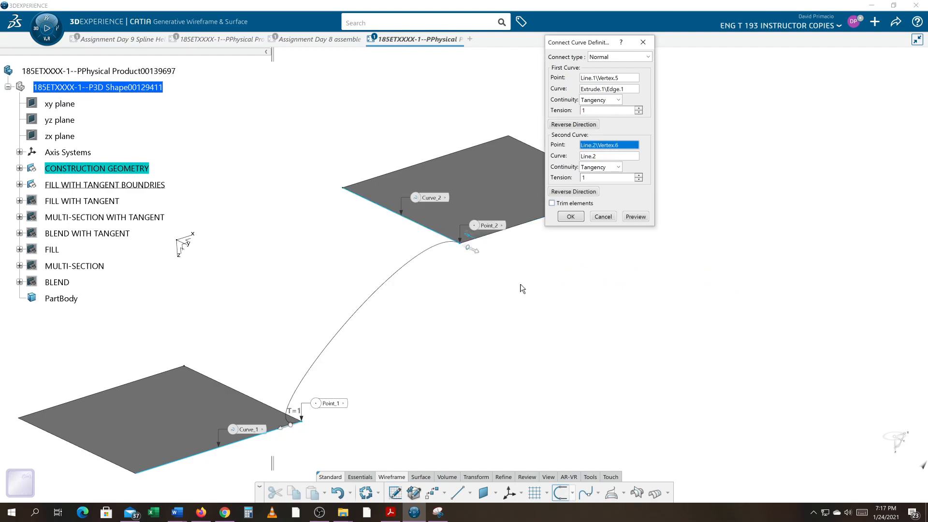
# Examine the connecting curve where it meets the upper surface, then cancel the Connect Curve
pyautogui.moveTo(495, 287); pyautogui.dragTo(404, 277, button='middle')
pyautogui.moveTo(353, 304); pyautogui.dragTo(398, 289, button='middle')
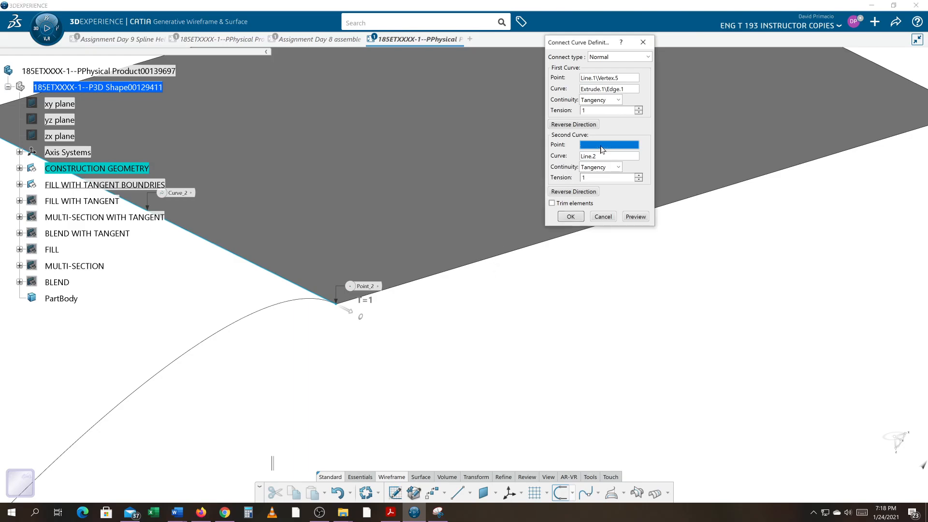
pyautogui.moveTo(510, 271); pyautogui.dragTo(446, 323, button='middle')
pyautogui.moveTo(425, 370); pyautogui.dragTo(382, 343, button='middle')
pyautogui.click(604, 218)
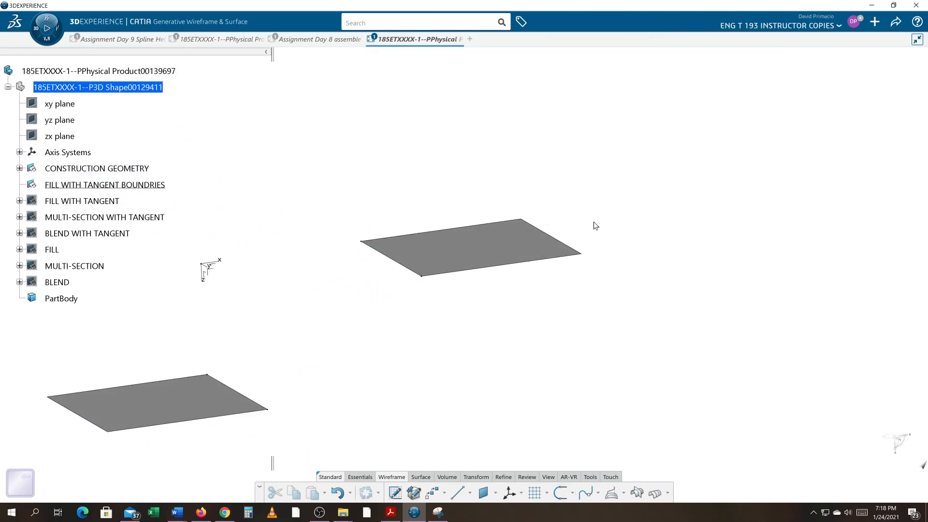
# Start a Connect Curve using the lower surface's corner vertex as the first point and its front edge as the first curve
pyautogui.click(557, 492)
pyautogui.moveTo(413, 365); pyautogui.dragTo(524, 340, button='middle')
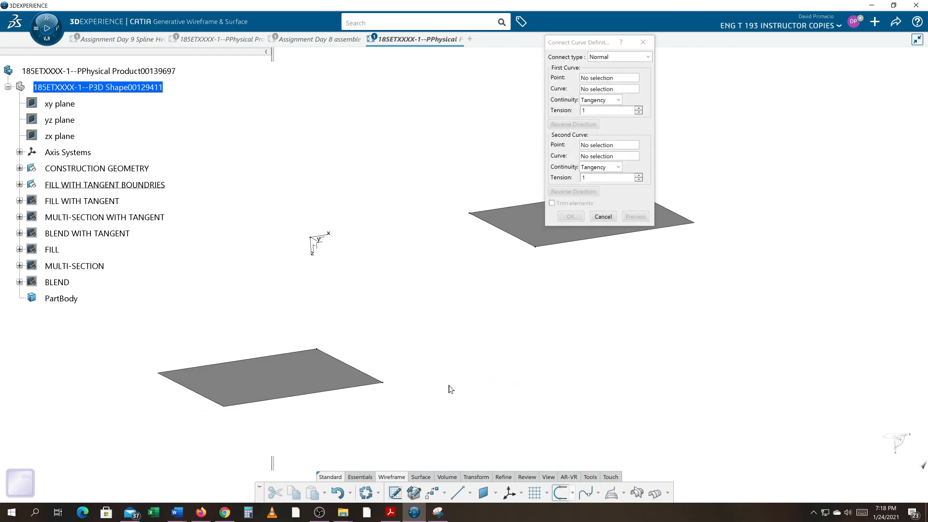
pyautogui.click(385, 384)
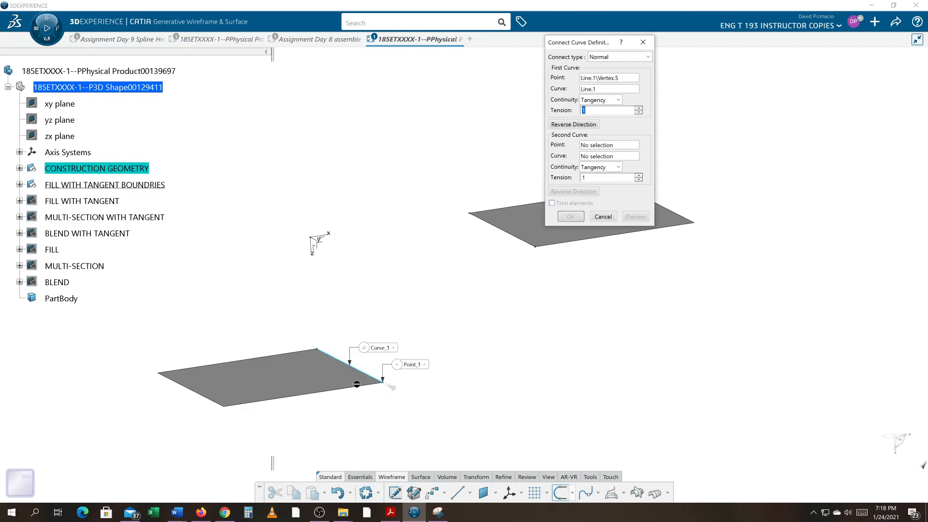
pyautogui.click(596, 90)
pyautogui.click(346, 392)
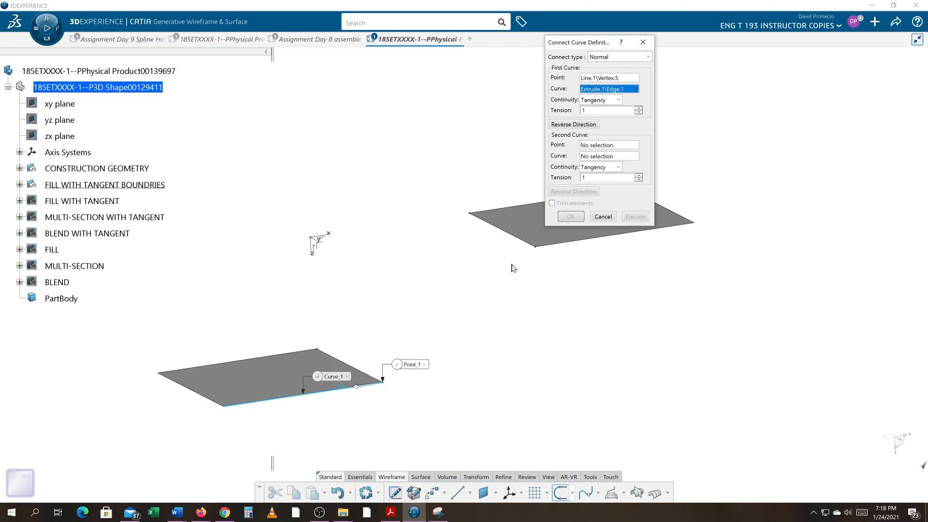
# Set the second curve to the upper surface's front edge with its point at that edge's corner vertex
pyautogui.click(594, 145)
pyautogui.moveTo(475, 320); pyautogui.dragTo(372, 287, button='middle')
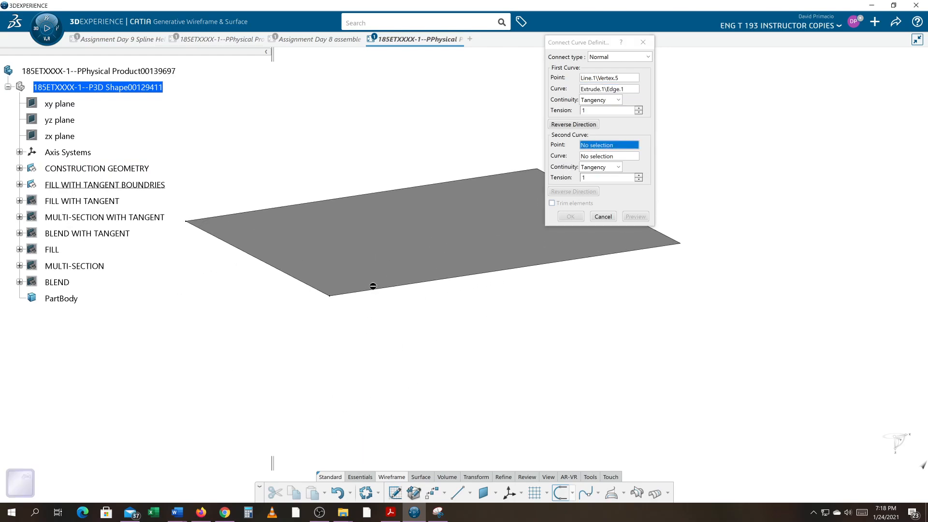
pyautogui.click(332, 299)
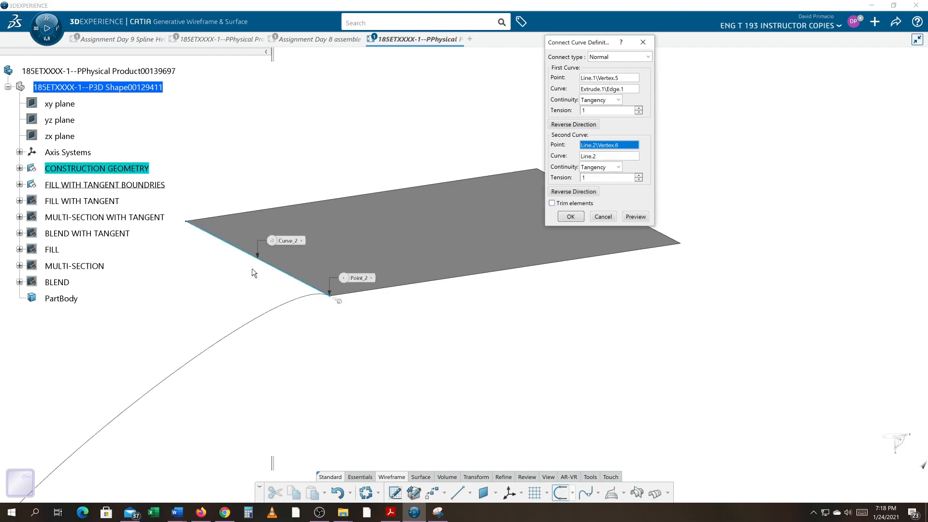
pyautogui.click(610, 156)
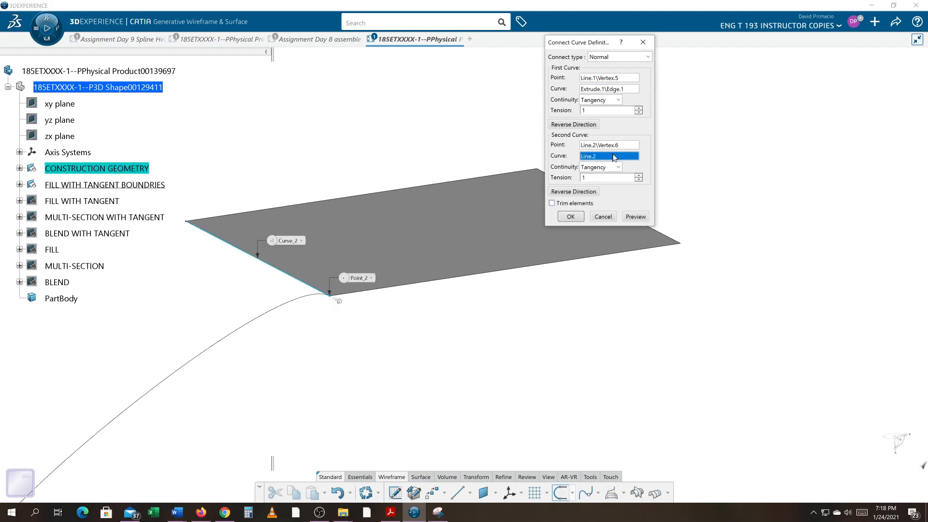
pyautogui.click(506, 271)
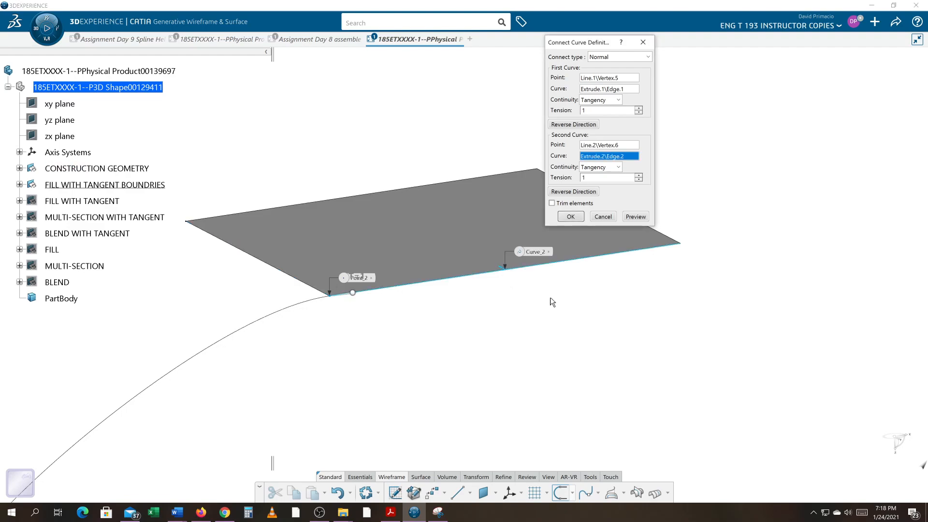
# Reverse the first curve's direction at the lower surface and create the tangent connect curve
pyautogui.moveTo(426, 352); pyautogui.dragTo(410, 237, button='middle')
pyautogui.moveTo(303, 360); pyautogui.dragTo(647, 279, button='middle')
pyautogui.moveTo(409, 332); pyautogui.dragTo(480, 305, button='middle')
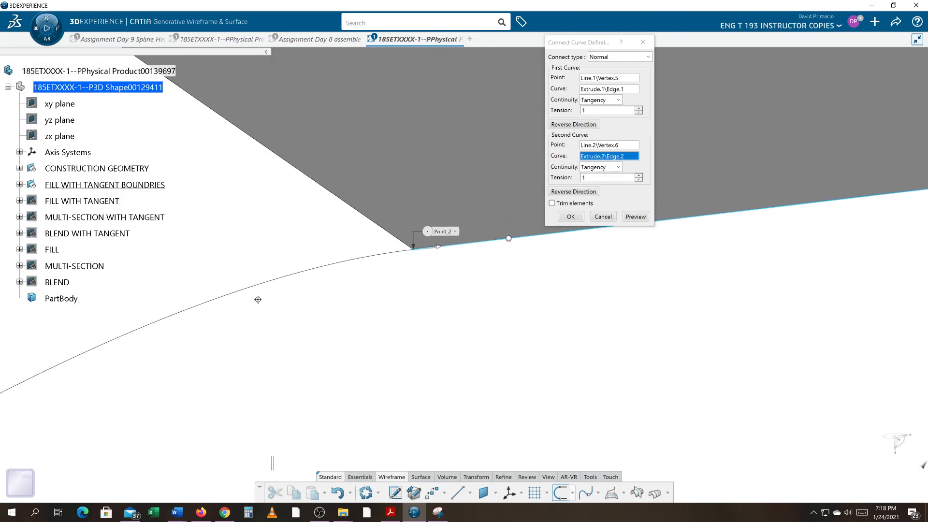
pyautogui.moveTo(365, 328); pyautogui.dragTo(447, 271, button='middle')
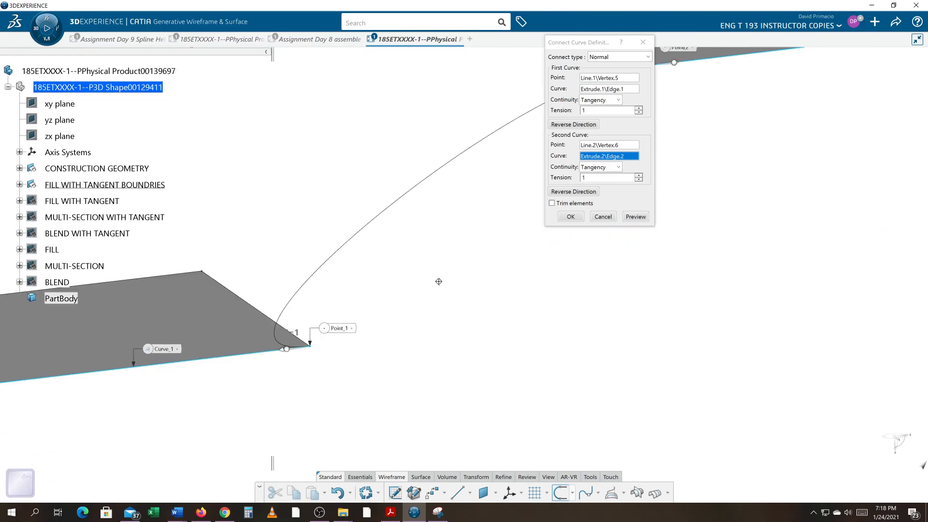
pyautogui.moveTo(340, 367); pyautogui.dragTo(335, 294, button='middle')
pyautogui.moveTo(265, 385); pyautogui.dragTo(554, 222, button='middle')
pyautogui.moveTo(434, 285); pyautogui.dragTo(490, 328, button='middle')
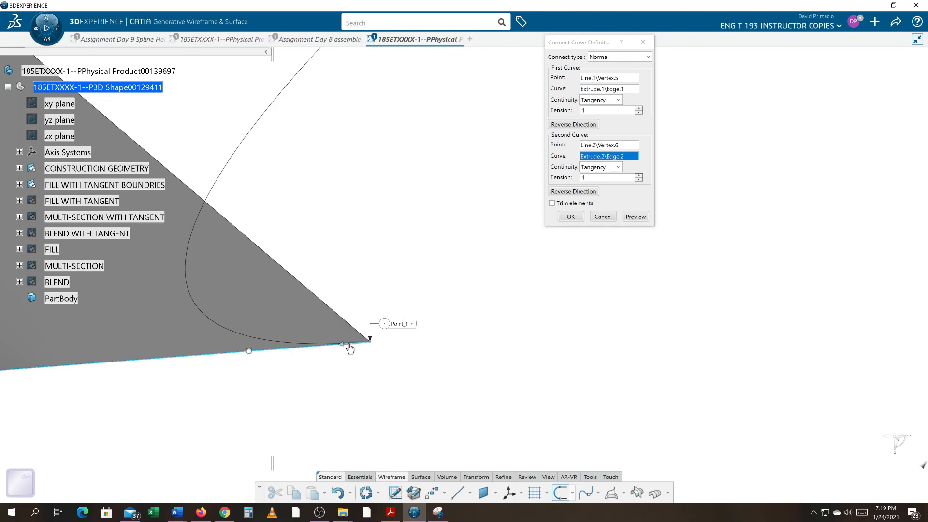
pyautogui.click(574, 124)
pyautogui.keyDown('ctrl'); pyautogui.moveTo(574, 295); pyautogui.dragTo(503, 401, button='middle'); pyautogui.keyUp('ctrl')
pyautogui.moveTo(573, 274); pyautogui.dragTo(443, 347, button='middle')
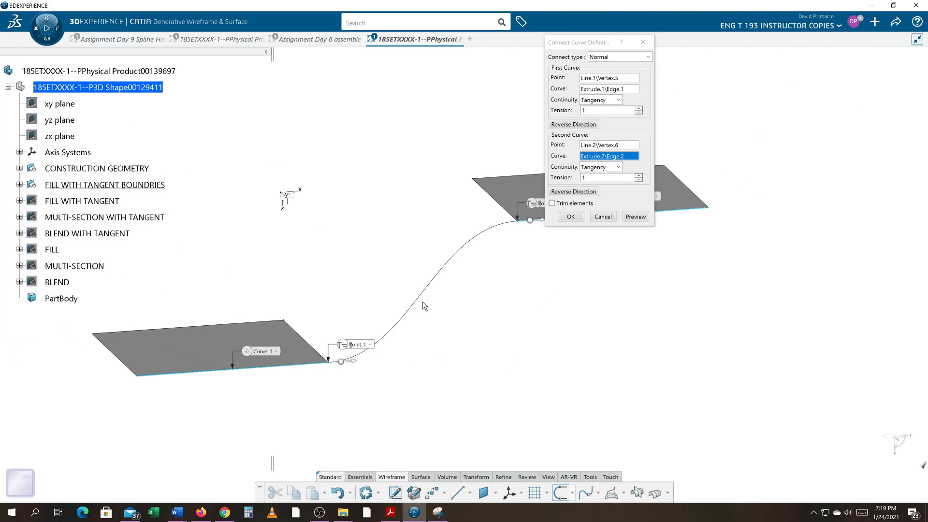
pyautogui.click(575, 217)
# Show the MULTI-SECTION WITH TANGENT geometry for comparison, then undo the visibility change
pyautogui.moveTo(492, 323); pyautogui.dragTo(499, 311, button='middle')
pyautogui.rightClick(155, 216)
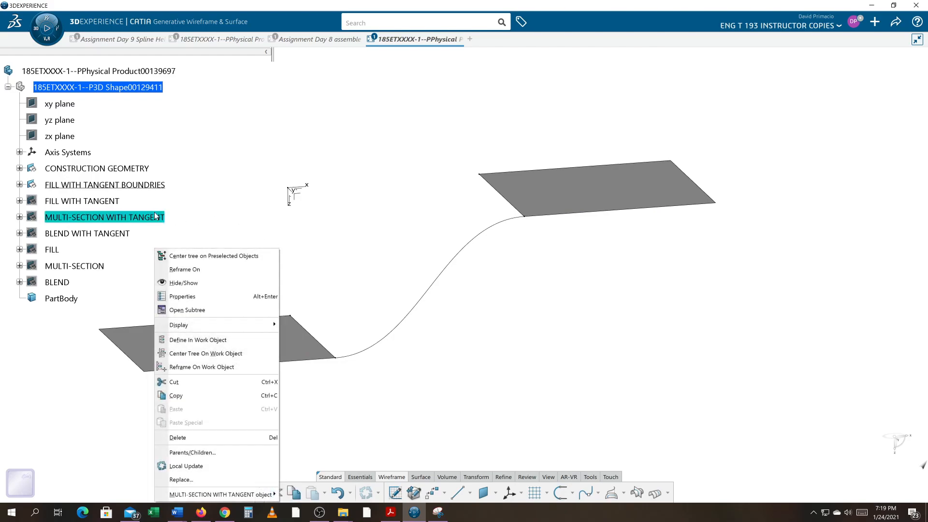
pyautogui.click(182, 283)
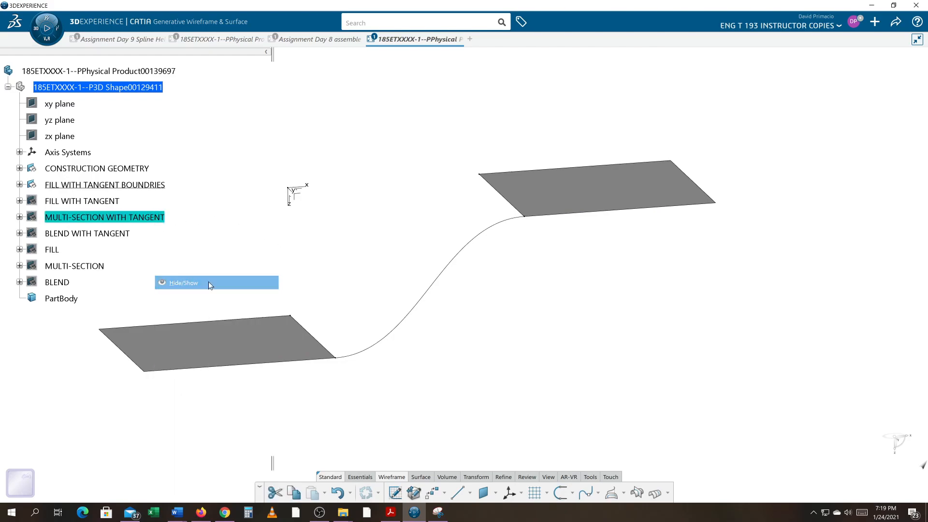
pyautogui.moveTo(380, 353); pyautogui.dragTo(374, 295, button='middle')
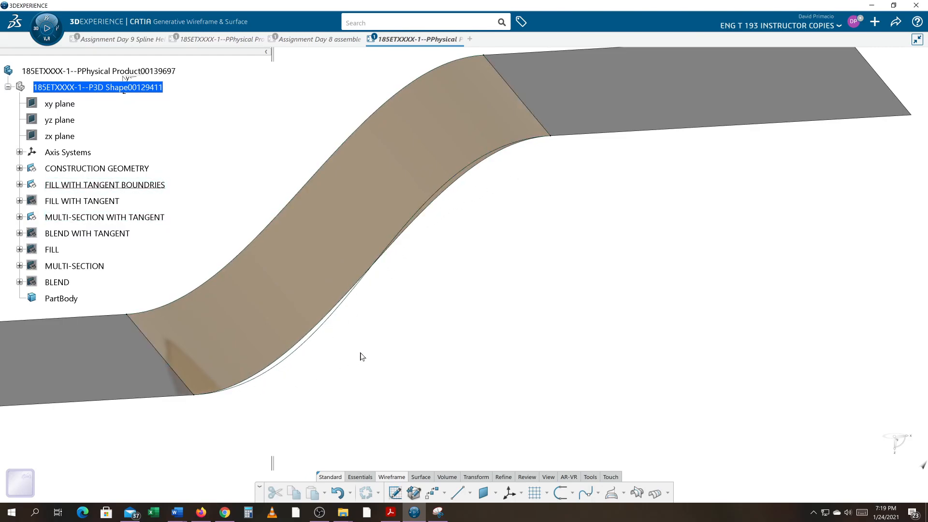
pyautogui.hotkey('ctrl', 'z')
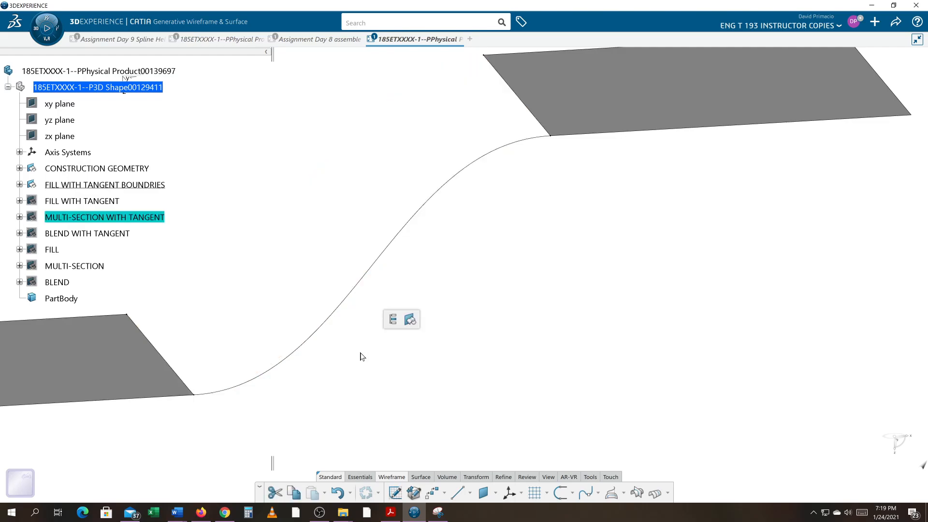
# Start a second Connect Curve from the lower surface's far corner vertex, using its adjoining rear edge as the first curve
pyautogui.moveTo(335, 367); pyautogui.dragTo(672, 367, button='middle')
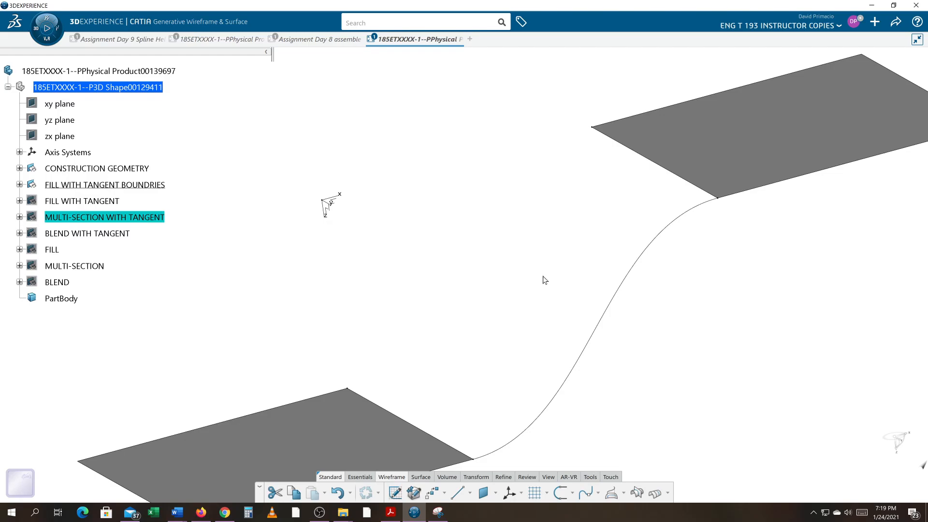
pyautogui.moveTo(487, 247); pyautogui.dragTo(474, 269, button='middle')
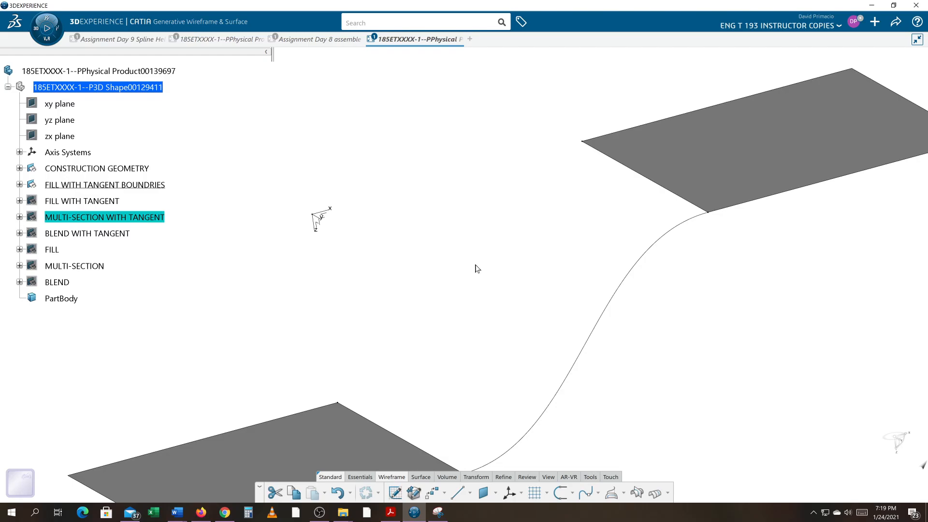
pyautogui.moveTo(423, 317); pyautogui.dragTo(505, 283, button='middle')
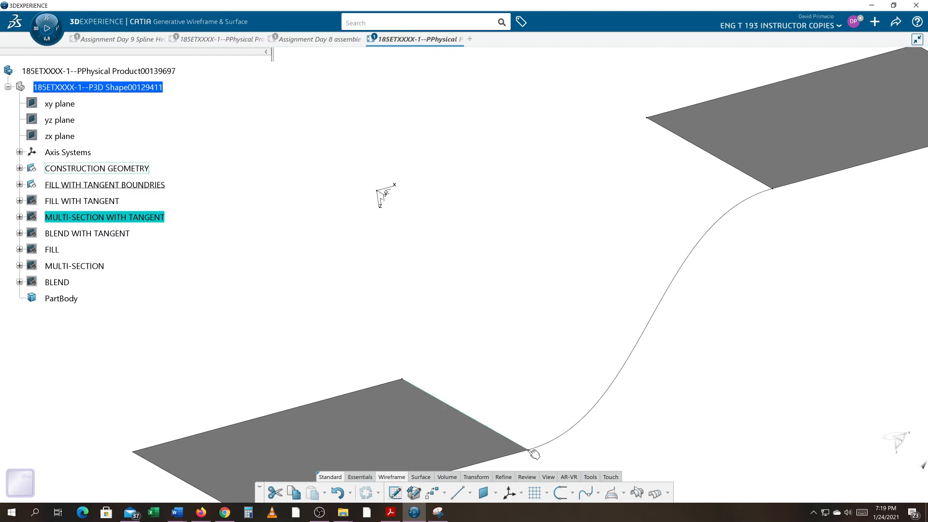
pyautogui.click(558, 491)
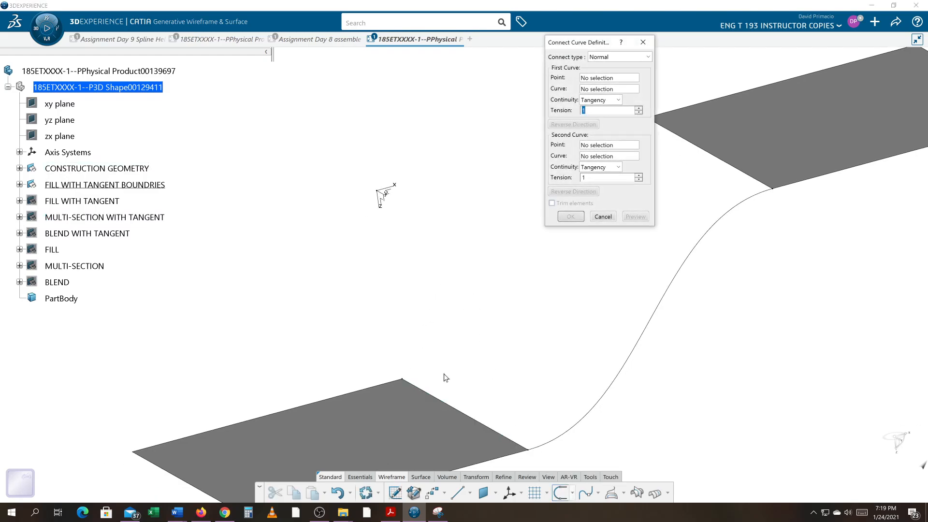
pyautogui.click(402, 381)
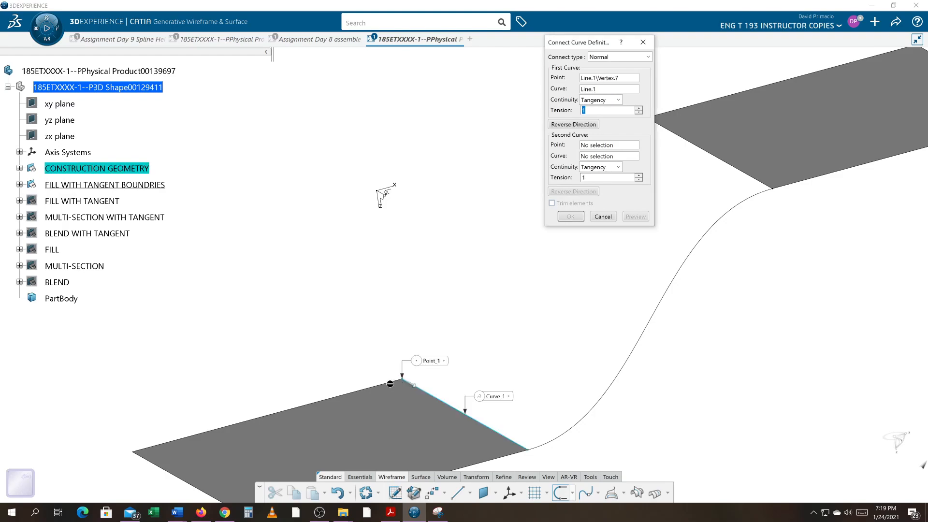
pyautogui.click(608, 89)
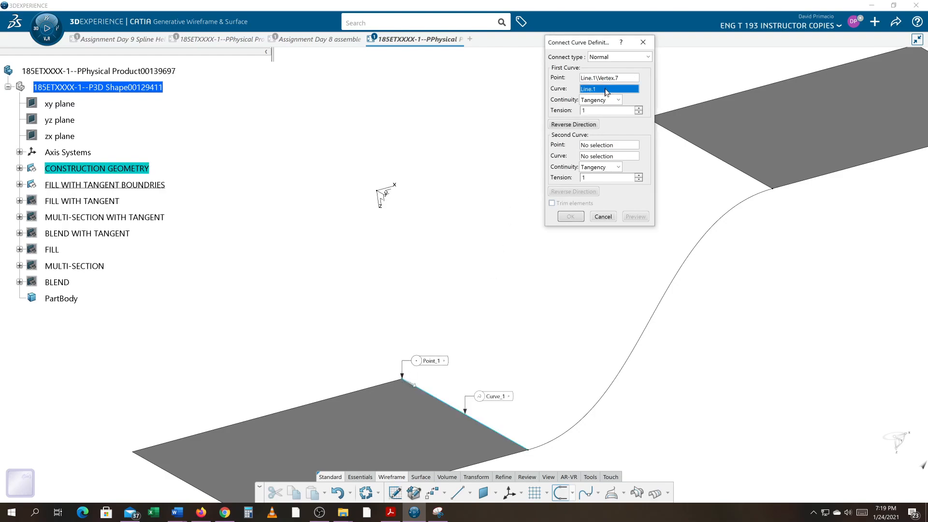
pyautogui.click(337, 397)
pyautogui.moveTo(460, 335); pyautogui.dragTo(339, 406, button='middle')
pyautogui.moveTo(439, 261); pyautogui.dragTo(257, 412, button='middle')
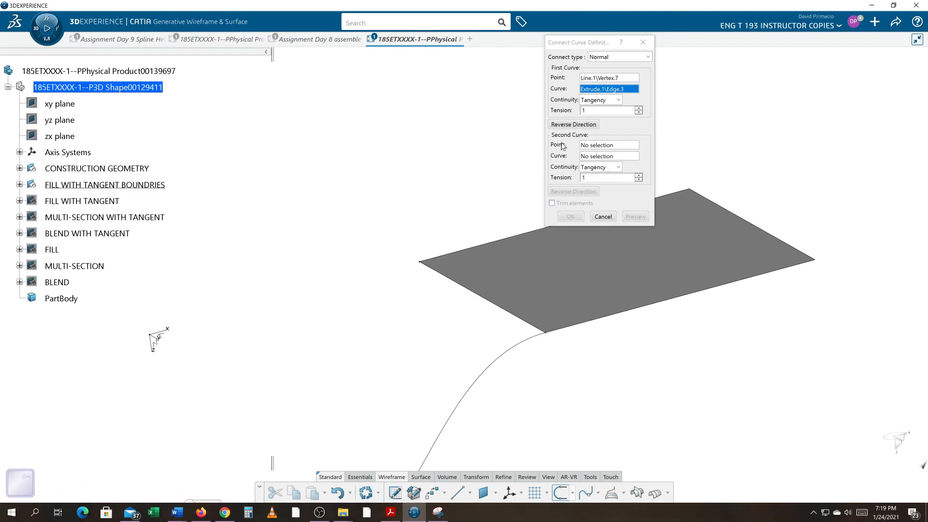
# Set the second point to the upper surface's matching corner vertex and the second curve to its rear edge
pyautogui.click(586, 144)
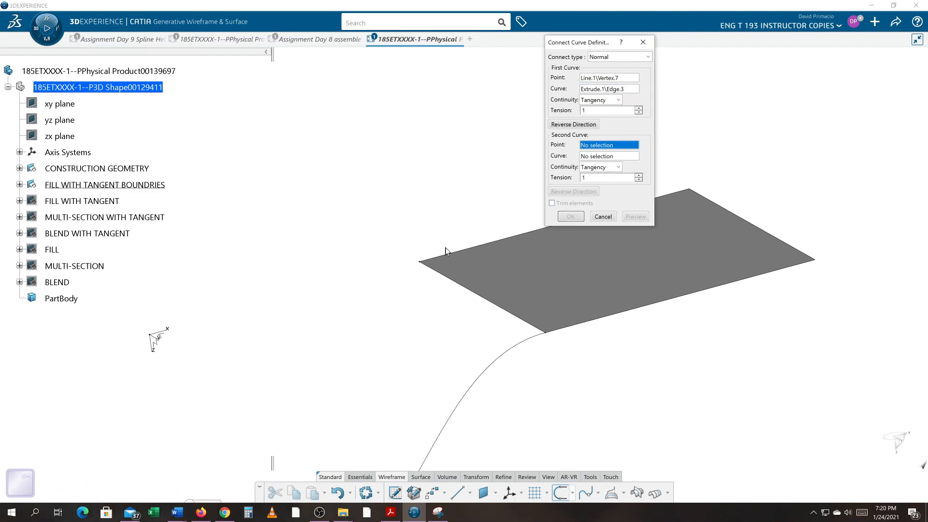
pyautogui.click(419, 262)
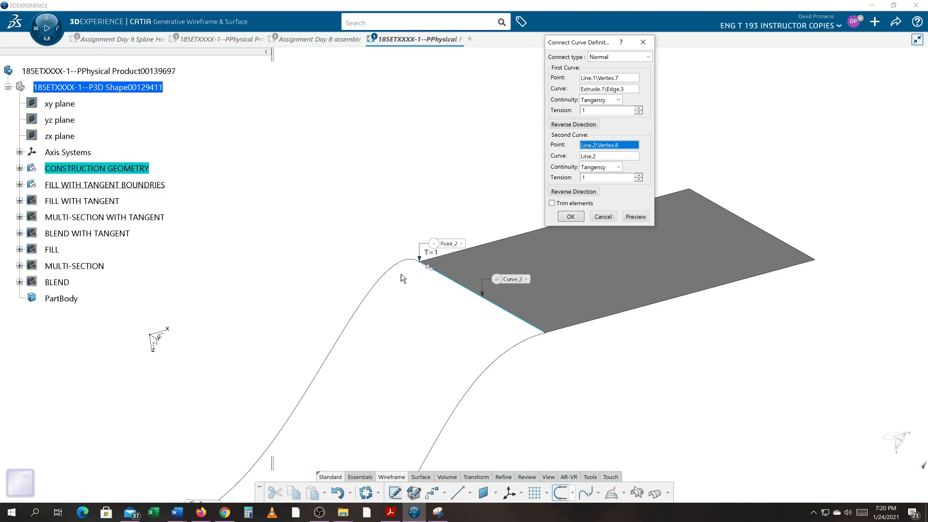
pyautogui.scroll(3, 420, 278)
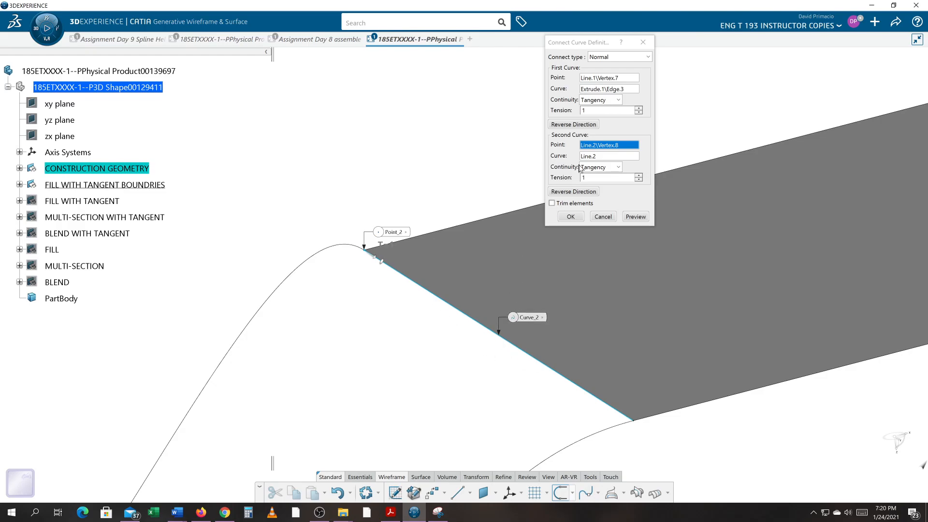
pyautogui.click(589, 156)
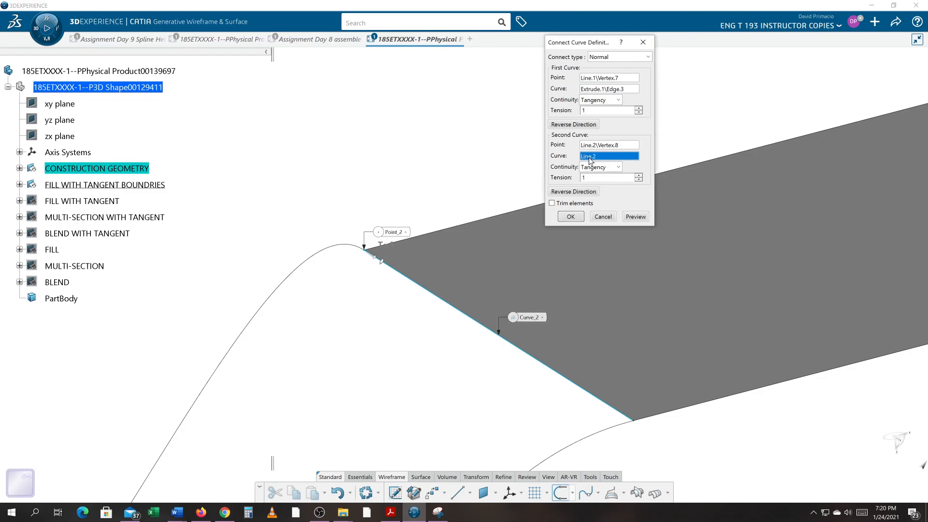
pyautogui.click(506, 220)
# Check the second connecting curve's shape at both surfaces and create it
pyautogui.moveTo(385, 366); pyautogui.dragTo(351, 289, button='middle')
pyautogui.moveTo(504, 359); pyautogui.dragTo(464, 166, button='middle')
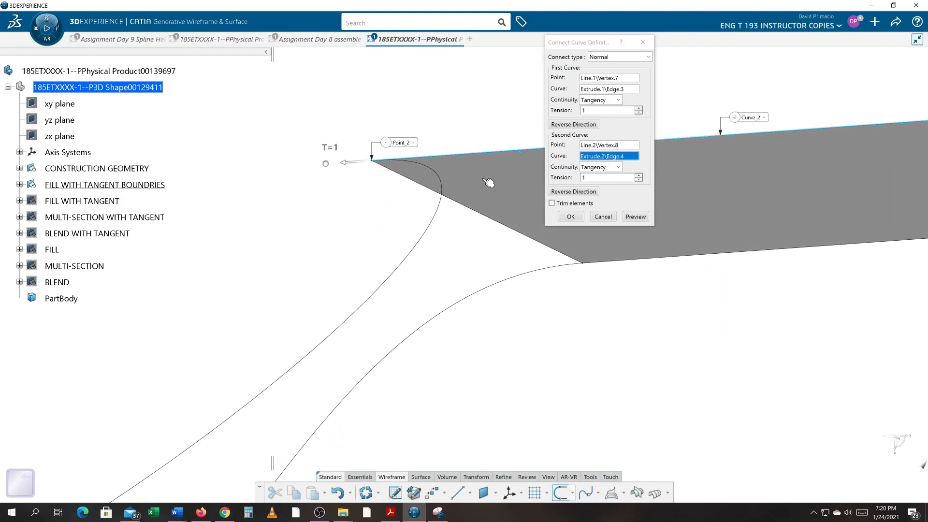
pyautogui.click(342, 165)
pyautogui.moveTo(337, 233); pyautogui.dragTo(437, 286, button='middle')
pyautogui.moveTo(548, 325); pyautogui.dragTo(572, 348, button='middle')
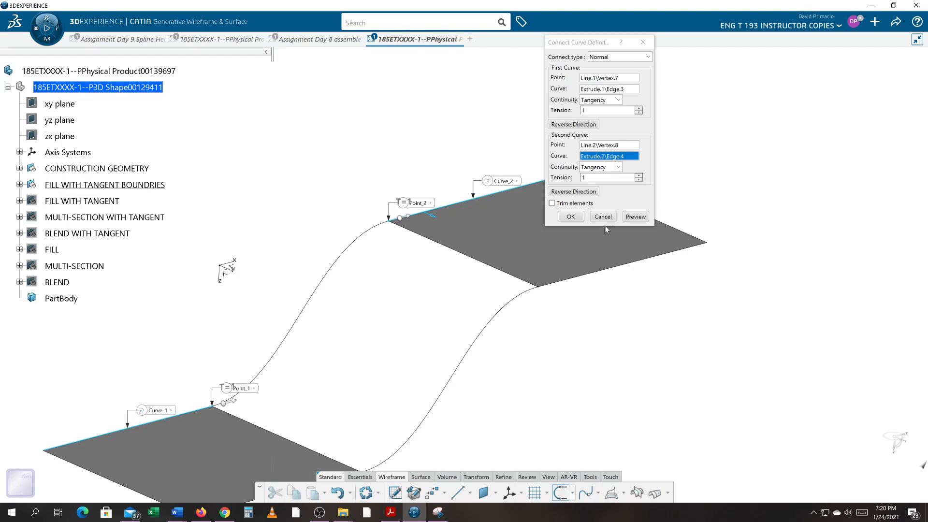
pyautogui.moveTo(584, 337); pyautogui.dragTo(653, 318, button='middle')
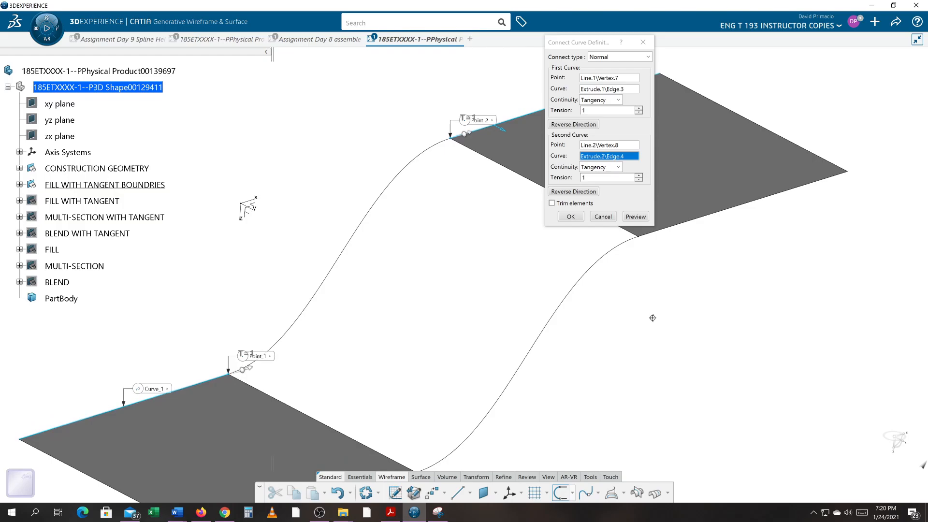
pyautogui.click(567, 218)
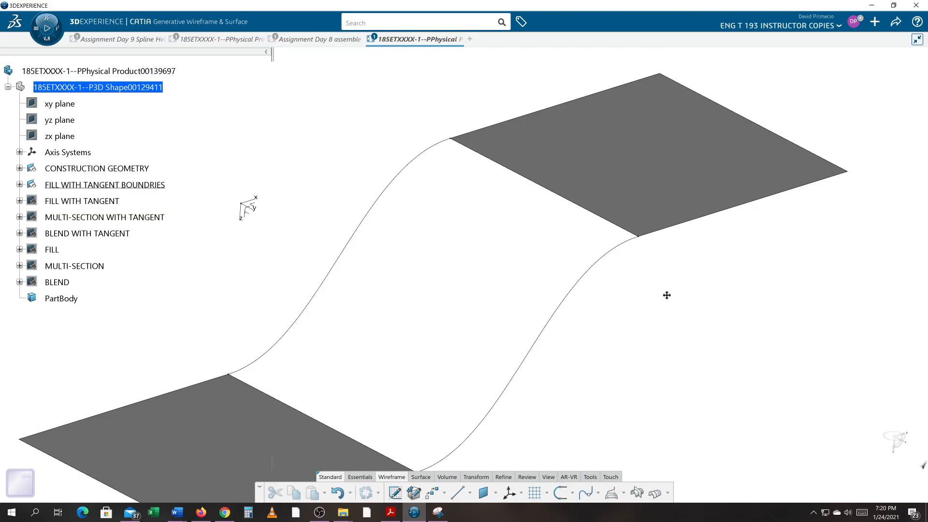
# Start a Fill surface and pick the lower surface's inner edge as the first boundary, with tangent continuity to that surface
pyautogui.moveTo(667, 294); pyautogui.dragTo(684, 290, button='middle')
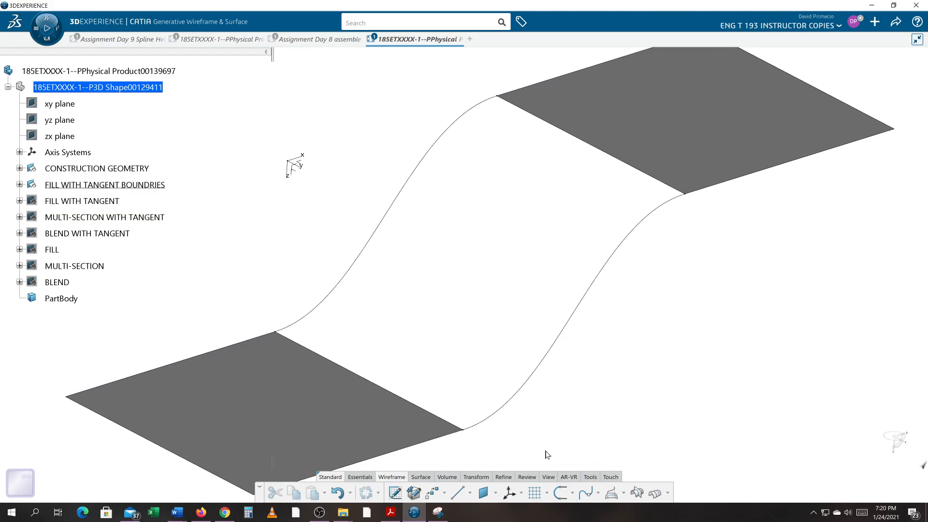
pyautogui.click(425, 477)
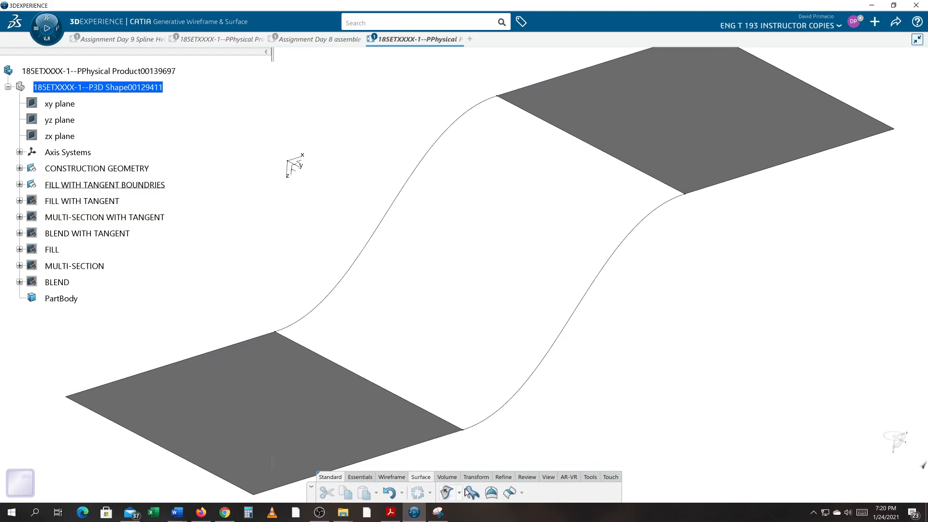
pyautogui.click(491, 493)
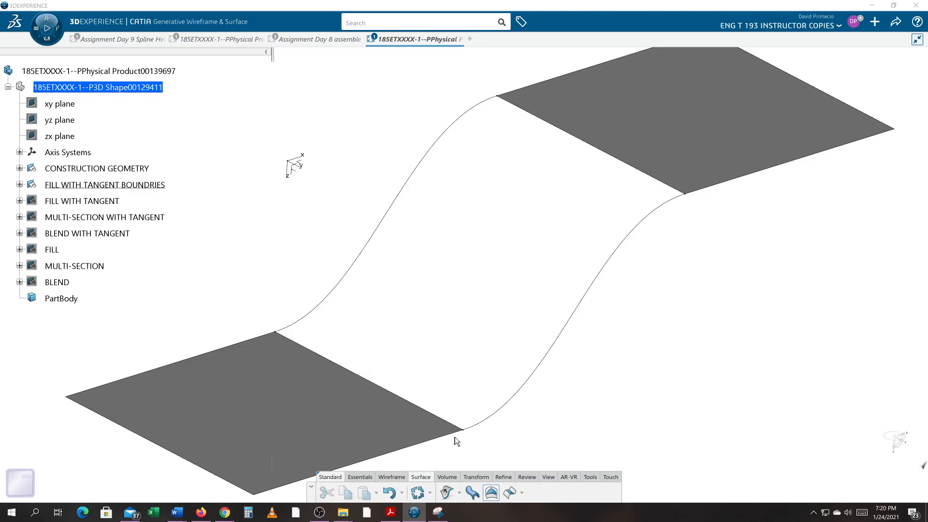
pyautogui.click(439, 418)
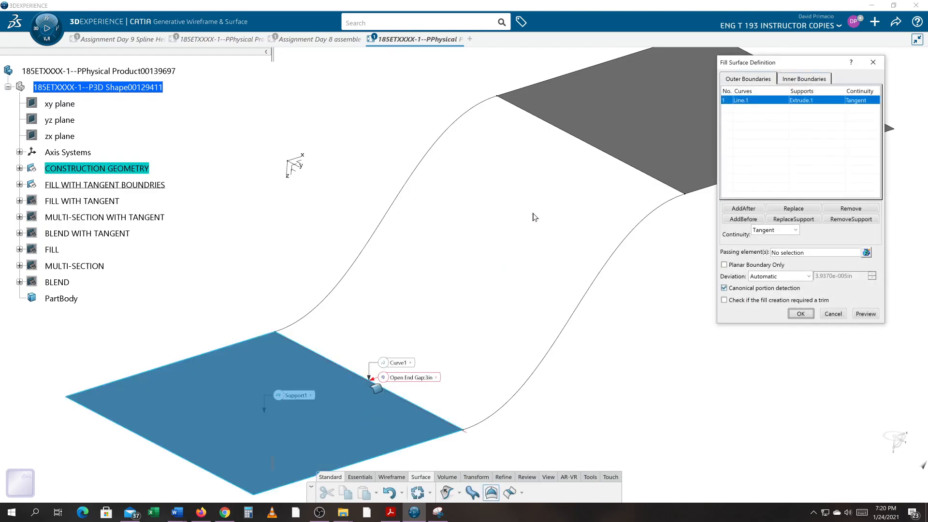
# Add the first connecting curve as the second boundary of the fill
pyautogui.click(582, 140)
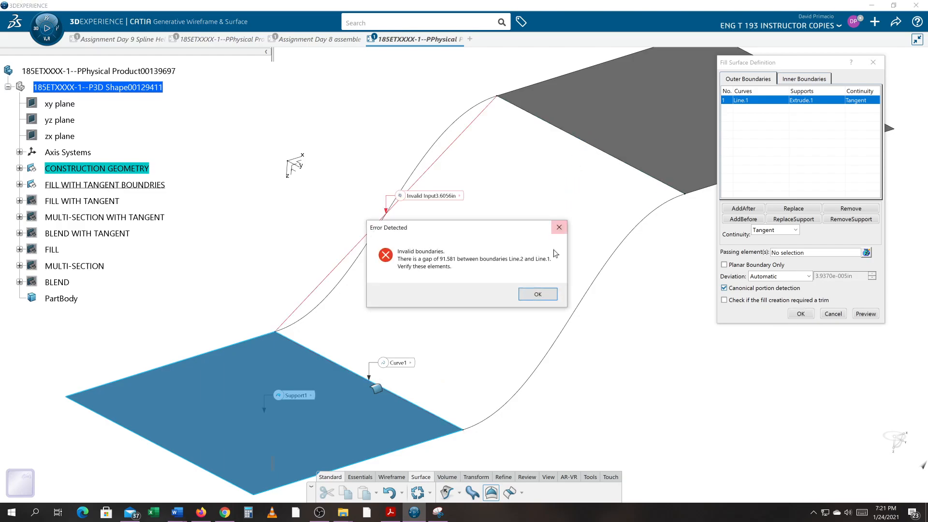
pyautogui.click(538, 294)
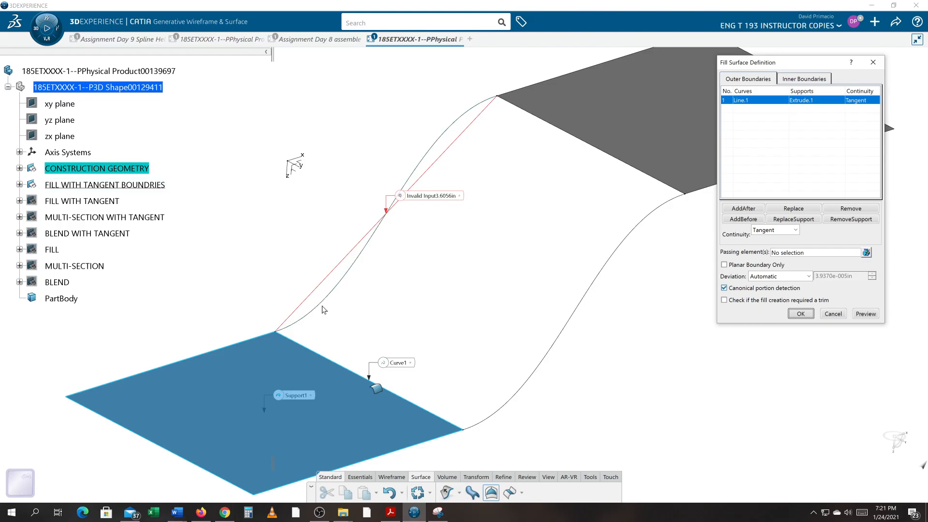
pyautogui.click(323, 309)
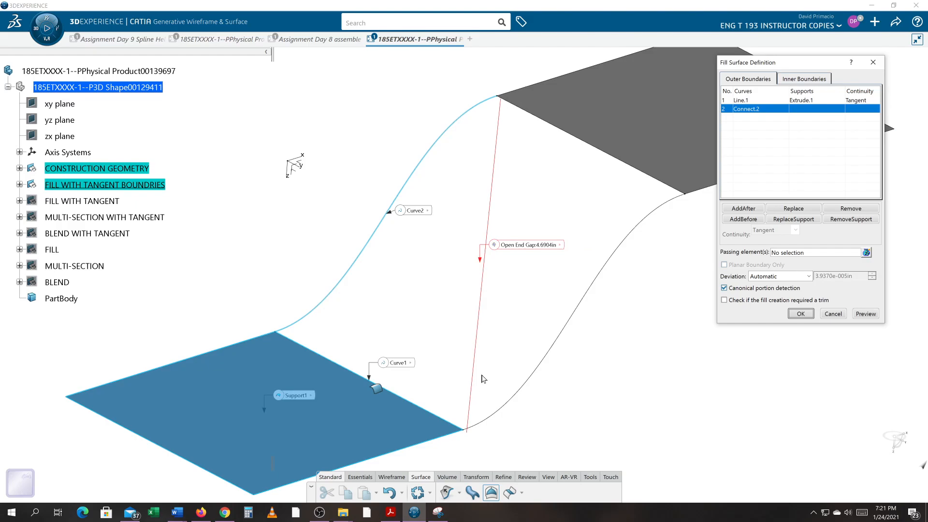
# Add the upper surface's inner edge as the third boundary, using the upper surface as its tangent support
pyautogui.moveTo(538, 250)
pyautogui.click(644, 174)
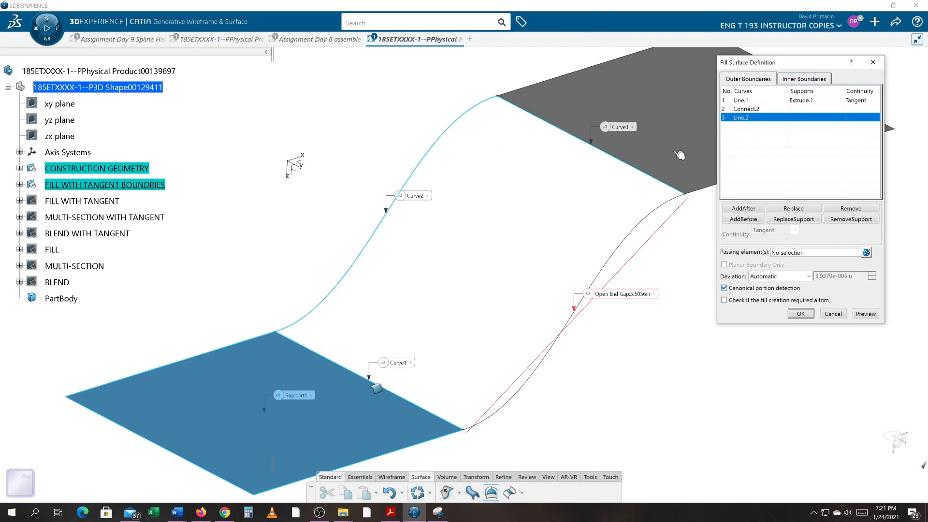
pyautogui.click(679, 153)
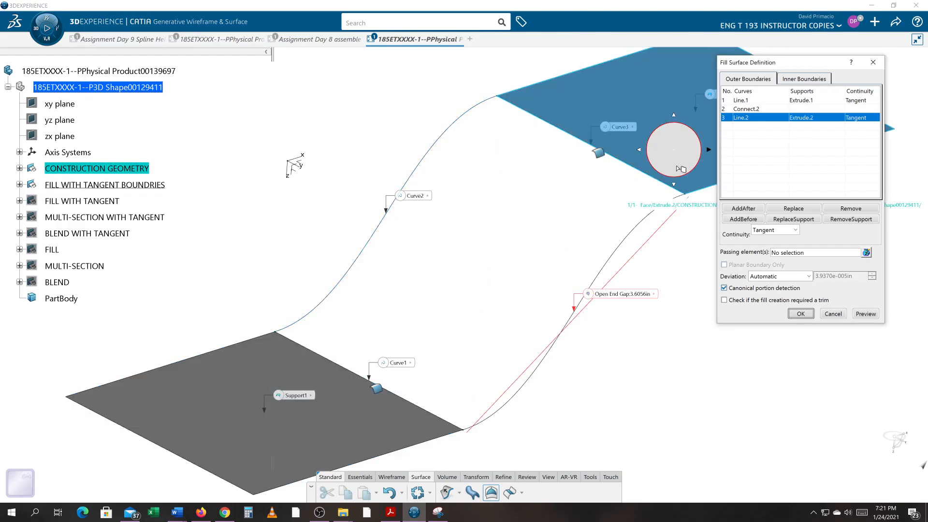
# Add the second connecting curve to close the boundary loop and create the fill surface
pyautogui.moveTo(675, 247); pyautogui.dragTo(586, 276, button='middle')
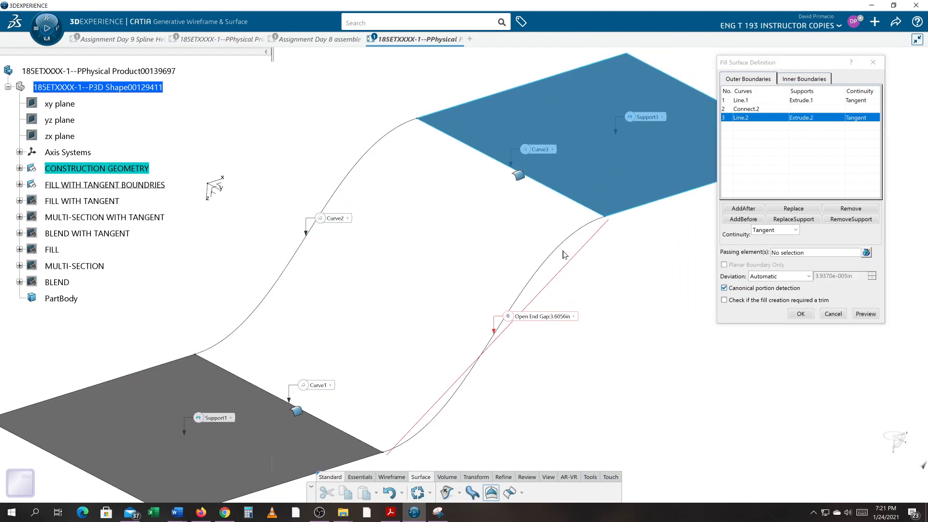
pyautogui.click(560, 249)
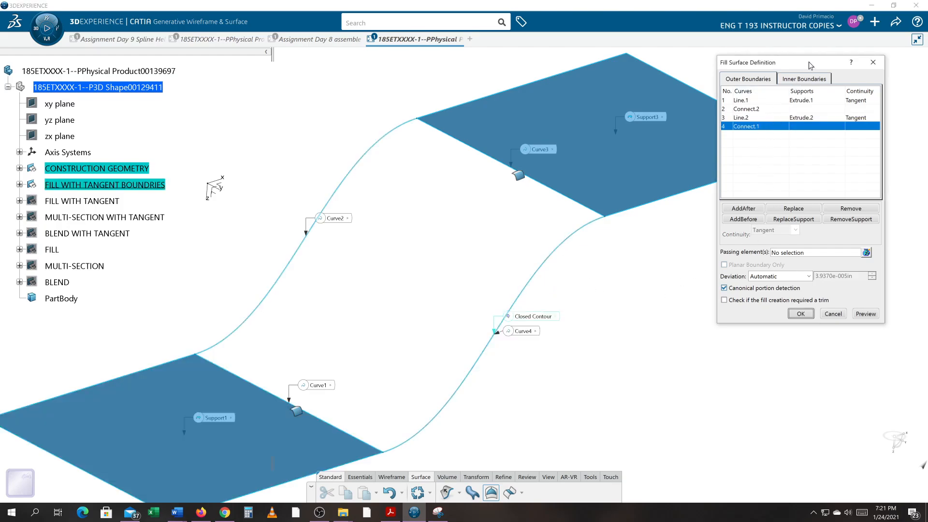
pyautogui.moveTo(807, 67); pyautogui.dragTo(788, 88)
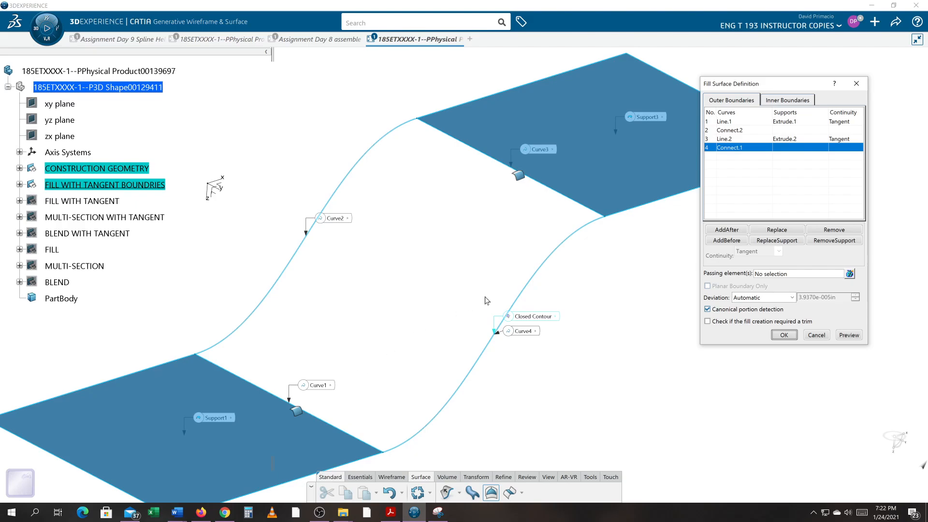
pyautogui.click(783, 334)
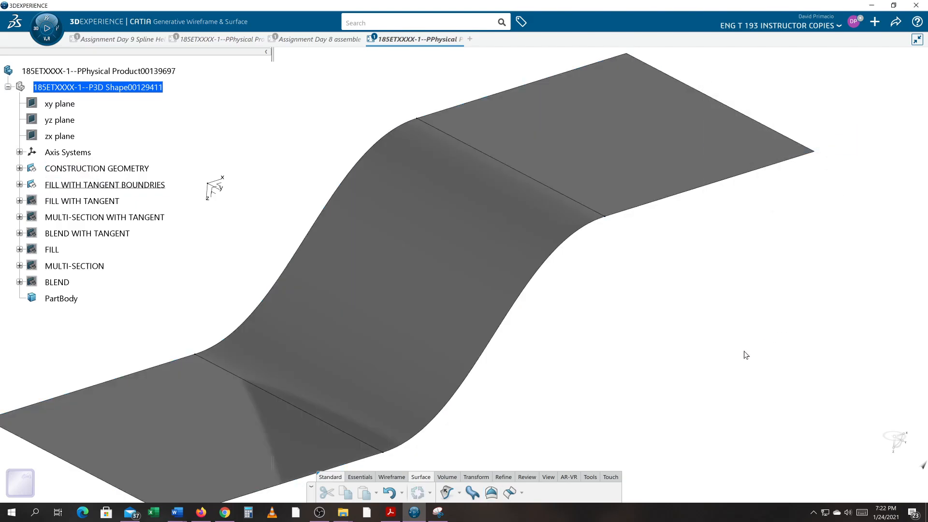
# Set the new fill surface's colour to cyan in its graphic properties
pyautogui.moveTo(607, 375); pyautogui.dragTo(543, 307, button='middle')
pyautogui.rightClick(514, 291)
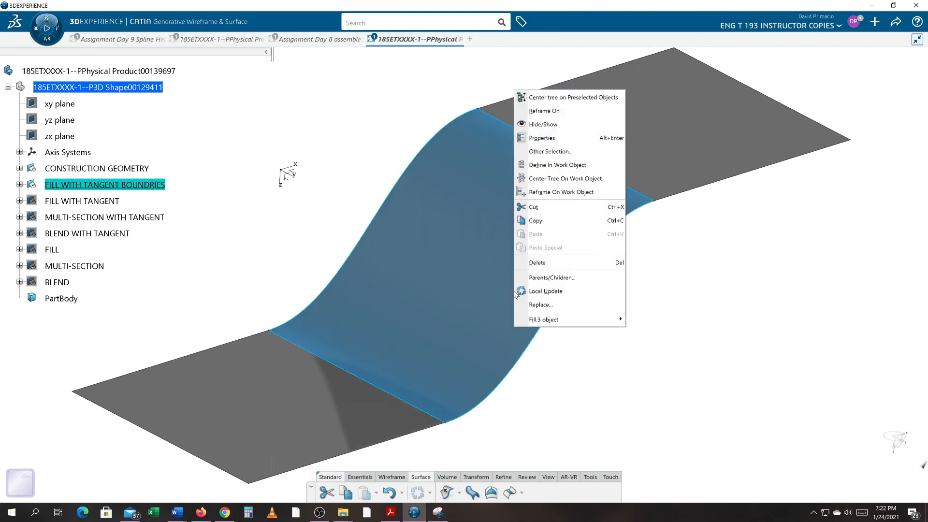
pyautogui.click(550, 137)
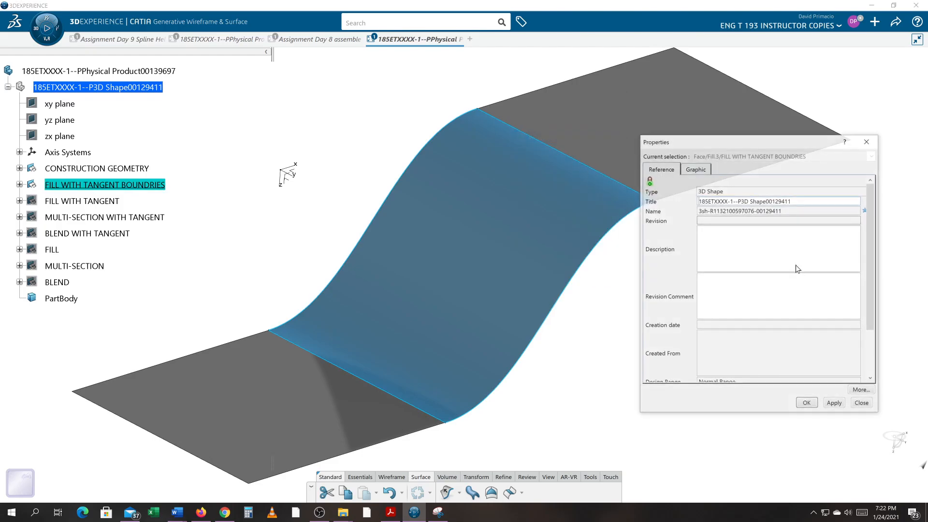
pyautogui.click(704, 169)
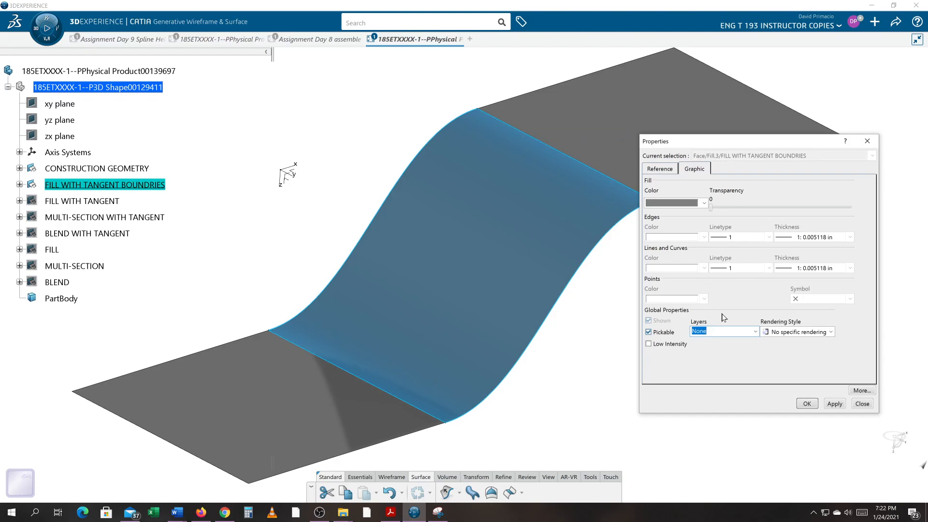
pyautogui.click(704, 202)
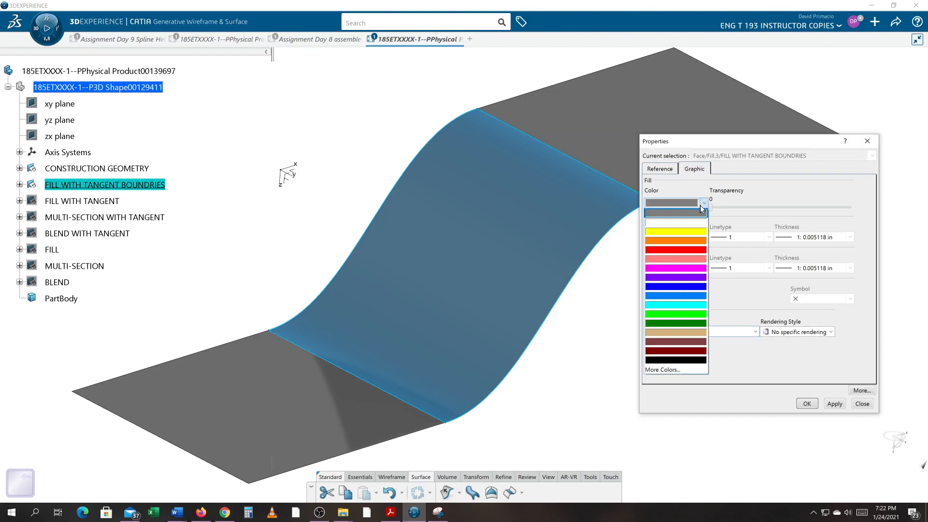
pyautogui.click(692, 306)
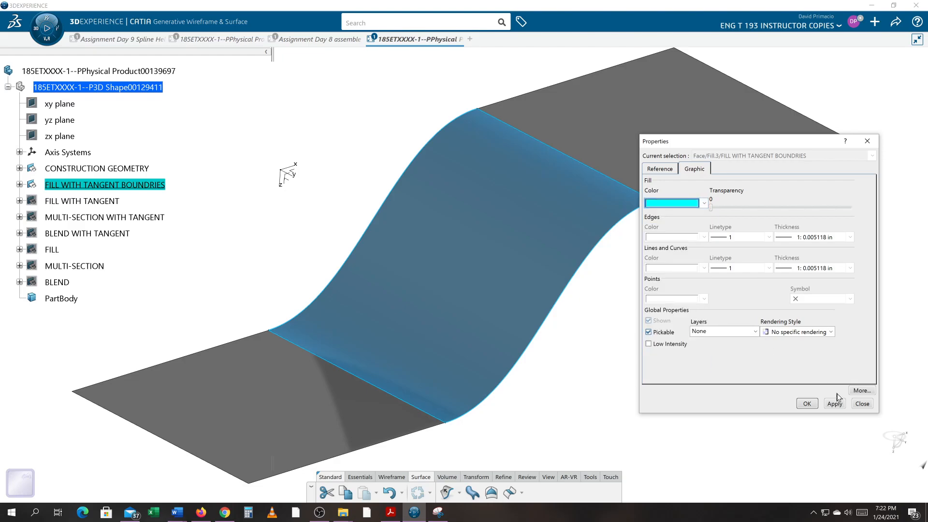
pyautogui.click(840, 406)
pyautogui.click(807, 404)
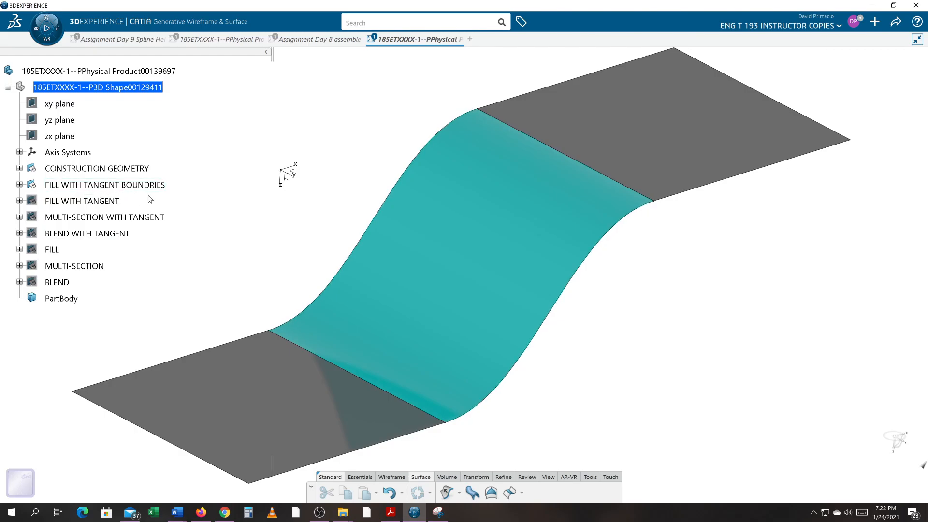
# Show the FILL WITH TANGENT geometry to compare with the new fill, then hide it again
pyautogui.rightClick(106, 202)
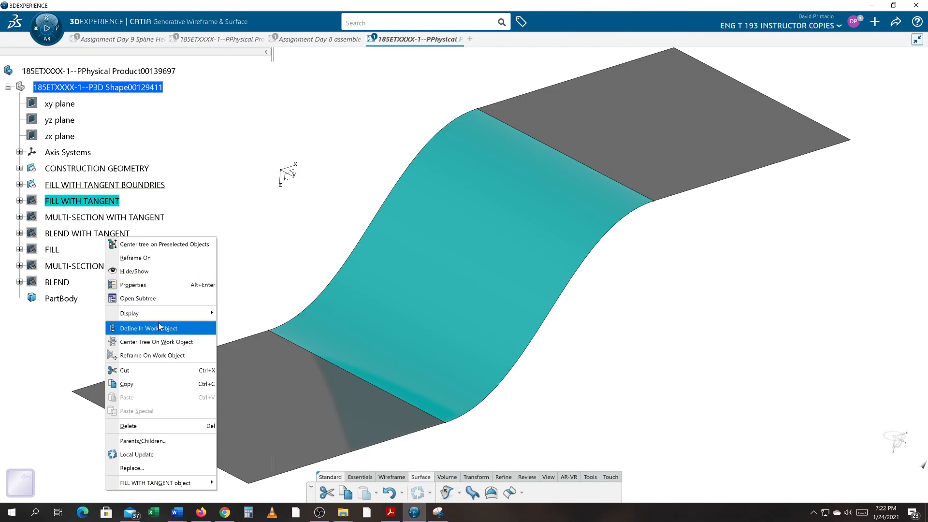
pyautogui.click(158, 272)
pyautogui.moveTo(558, 358); pyautogui.dragTo(439, 306, button='middle')
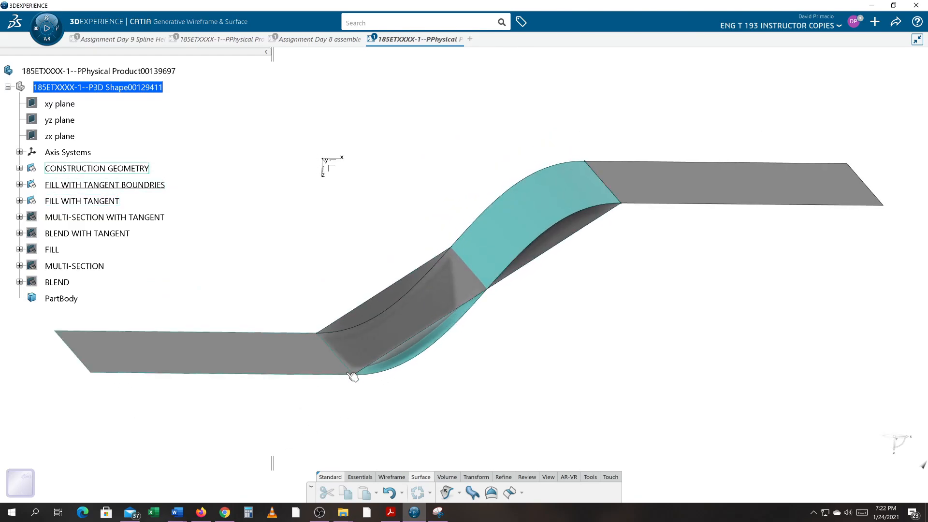
pyautogui.moveTo(530, 348); pyautogui.dragTo(756, 352, button='middle')
pyautogui.moveTo(636, 396); pyautogui.dragTo(433, 450, button='middle')
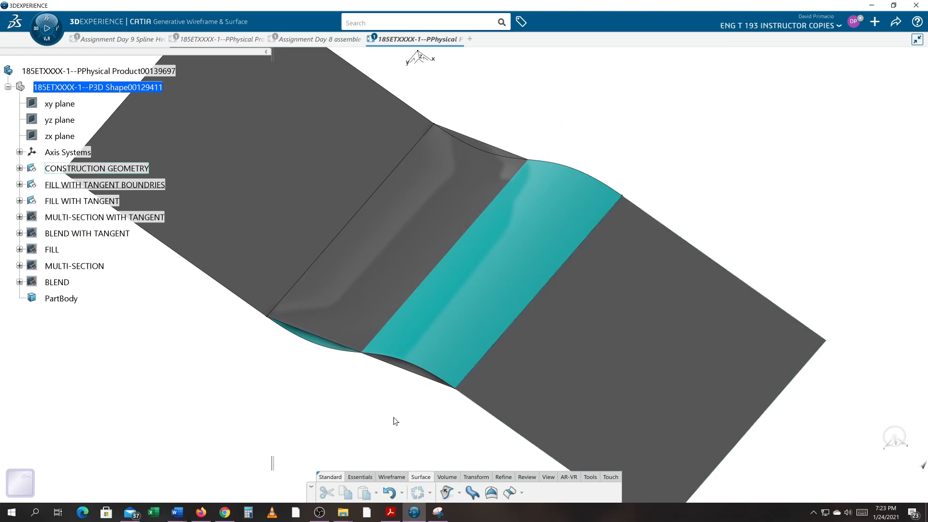
pyautogui.moveTo(356, 416); pyautogui.dragTo(18, 285, button='middle')
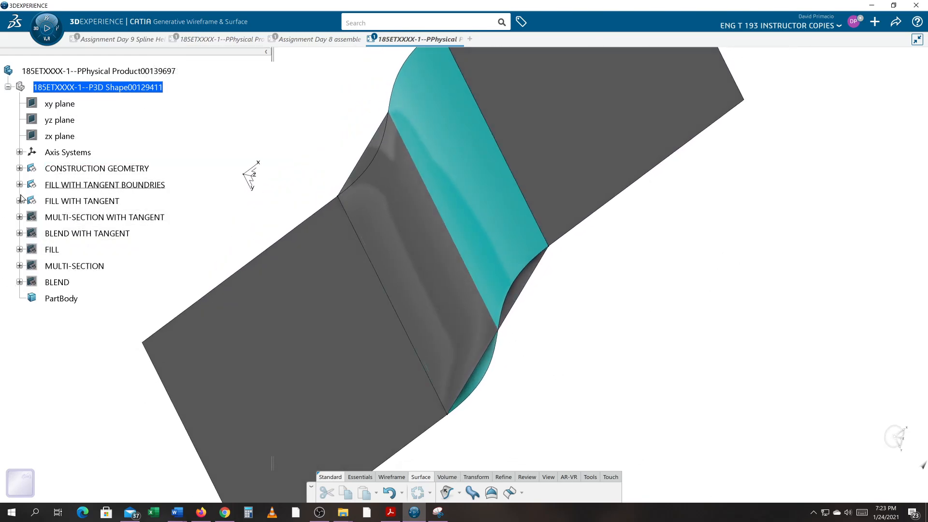
pyautogui.rightClick(111, 204)
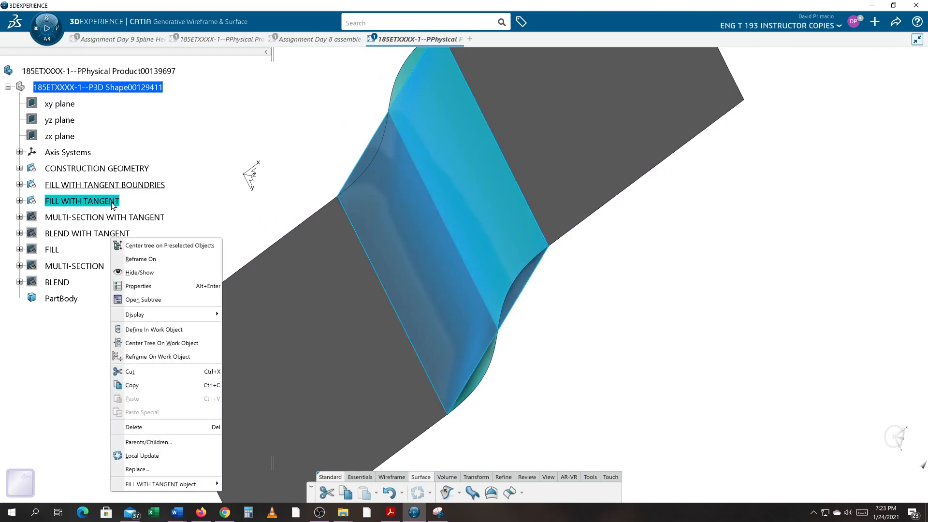
pyautogui.click(143, 273)
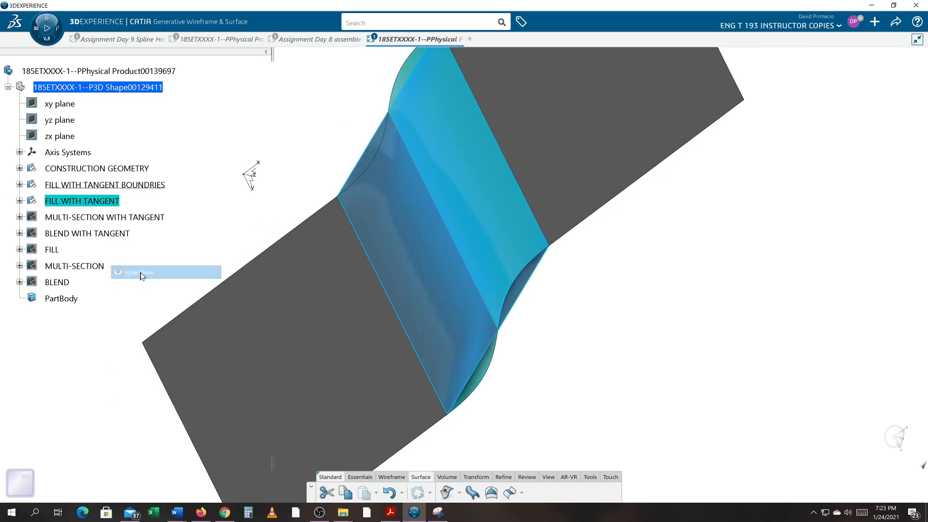
# Switch the display to a shaded rendering mode with ground shadows
pyautogui.click(548, 476)
pyautogui.click(537, 494)
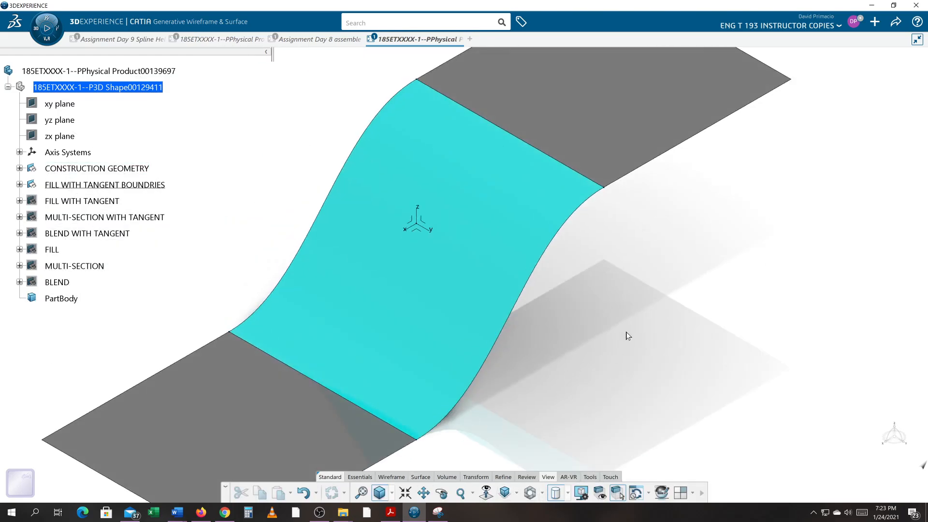
pyautogui.moveTo(624, 342); pyautogui.dragTo(609, 357, button='middle')
pyautogui.moveTo(414, 308); pyautogui.dragTo(469, 315, button='middle')
pyautogui.moveTo(670, 359); pyautogui.dragTo(666, 346, button='middle')
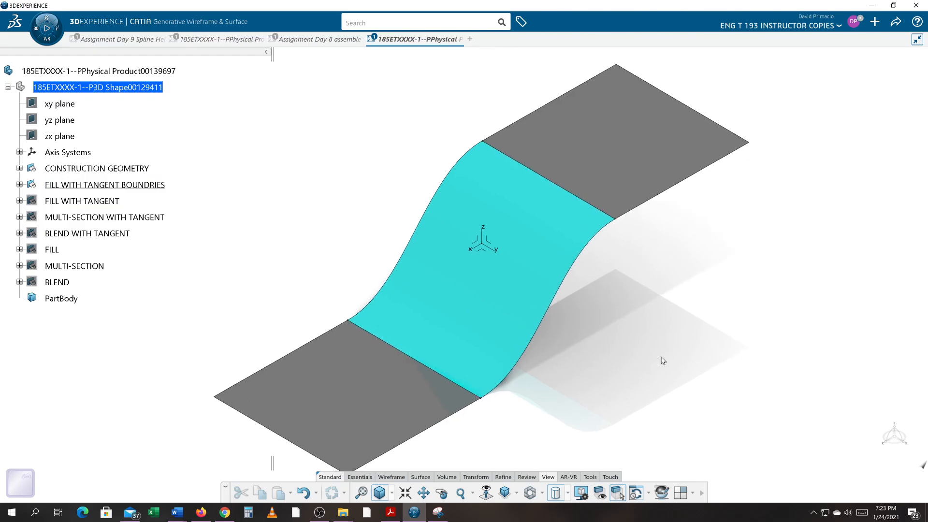
# Inspect the contents of the FILL WITH TANGENT BOUNDRIES geometrical set
pyautogui.click(20, 185)
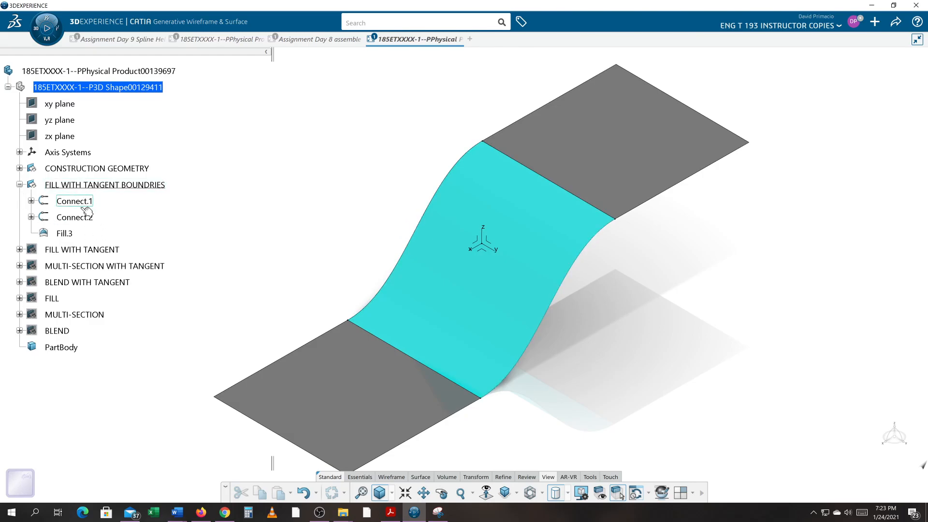
pyautogui.click(19, 184)
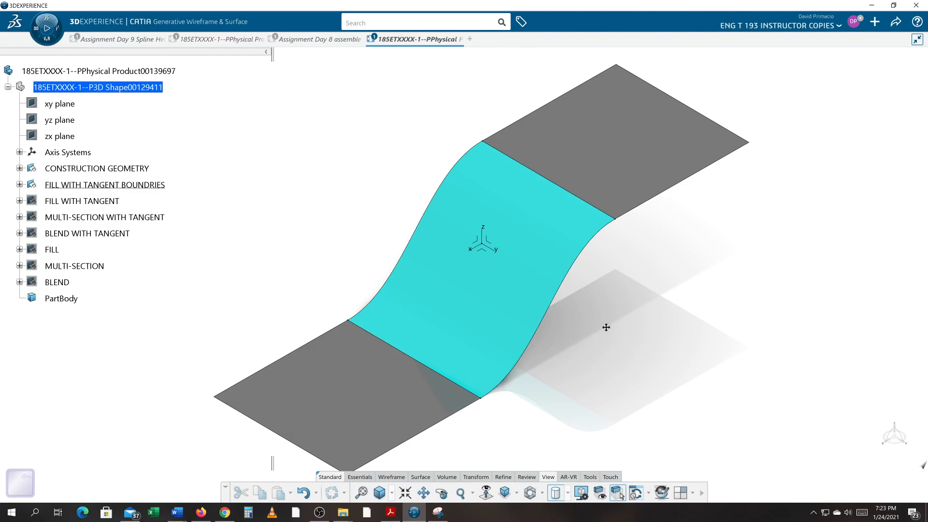
pyautogui.moveTo(606, 329); pyautogui.dragTo(609, 317, button='middle')
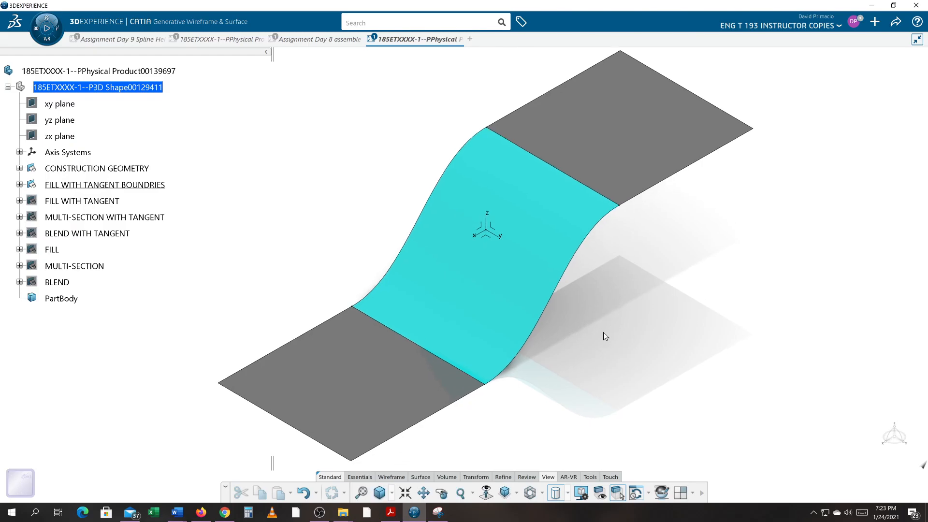
pyautogui.hotkey('alt', 'Tab')
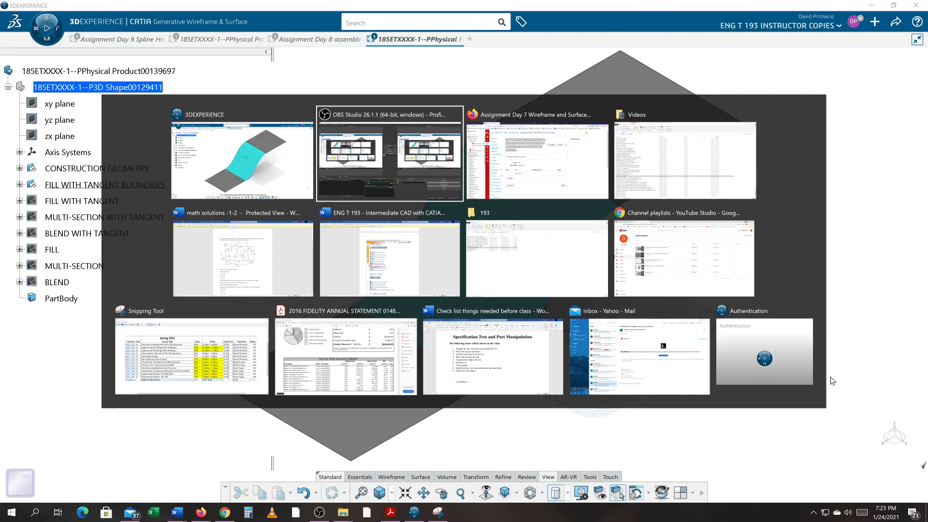